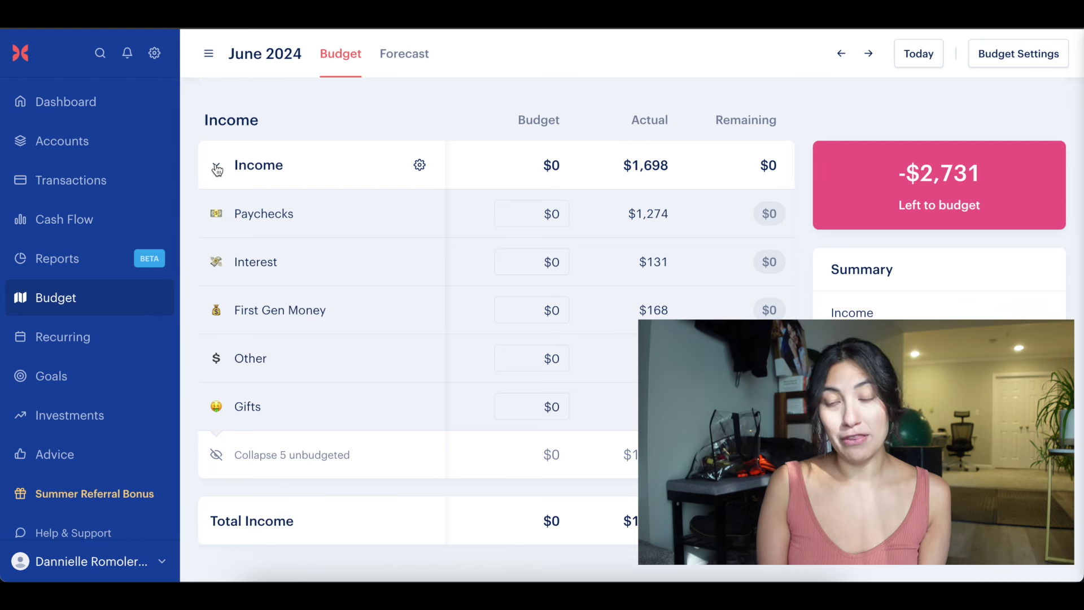
# - Review the actual amounts of the June 2024 income categories, including Interest, First Gen Money and Other
pyautogui.scroll(-1, 625, 262)
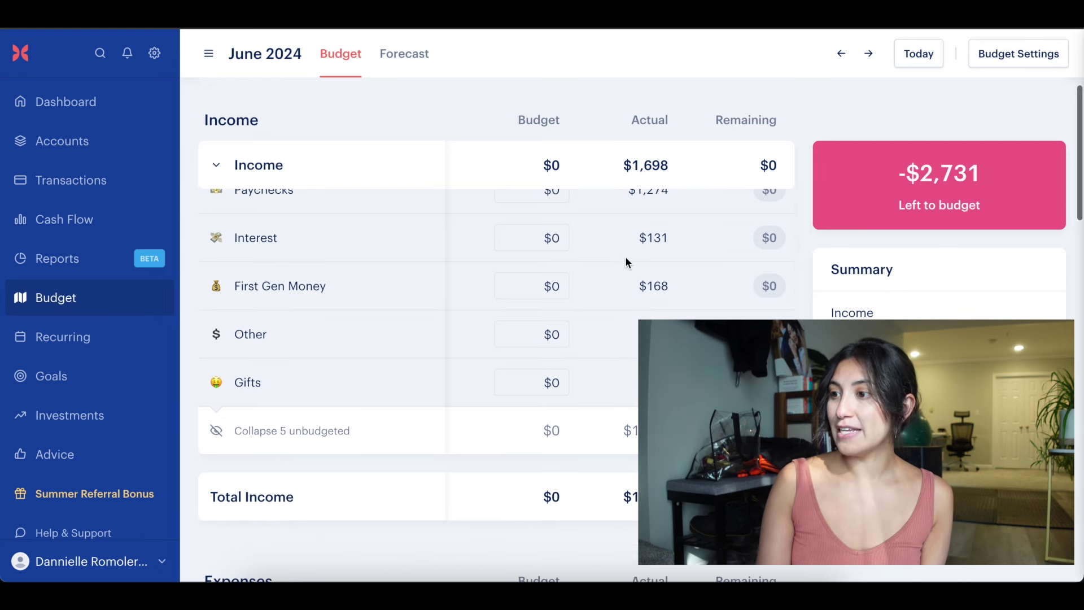
pyautogui.scroll(-1, 626, 262)
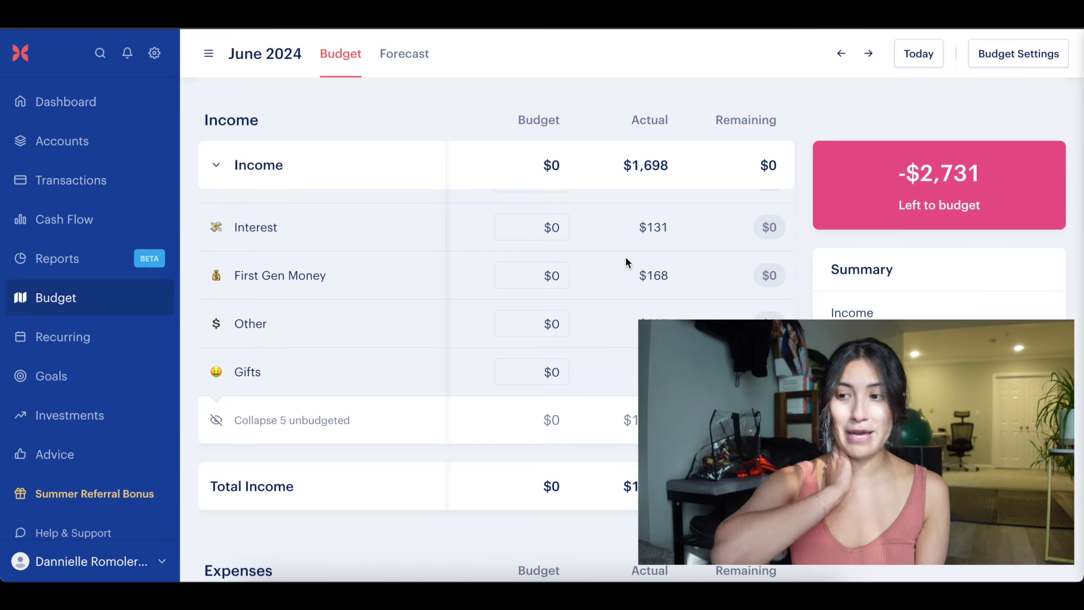
pyautogui.scroll(2, 625, 262)
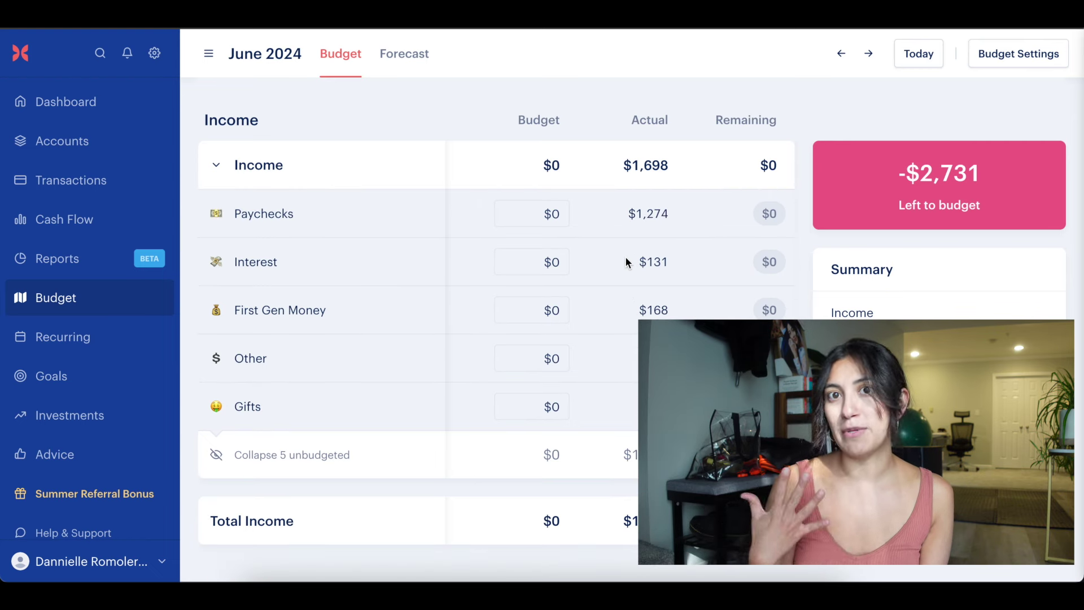
pyautogui.moveTo(647, 262); pyautogui.dragTo(693, 261)
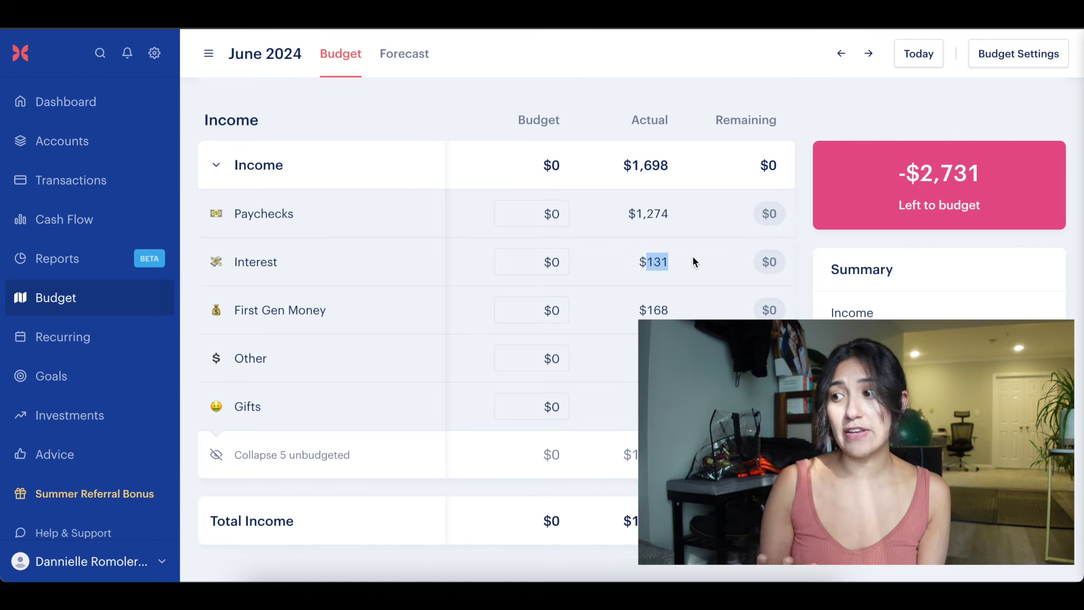
pyautogui.scroll(-1, 694, 262)
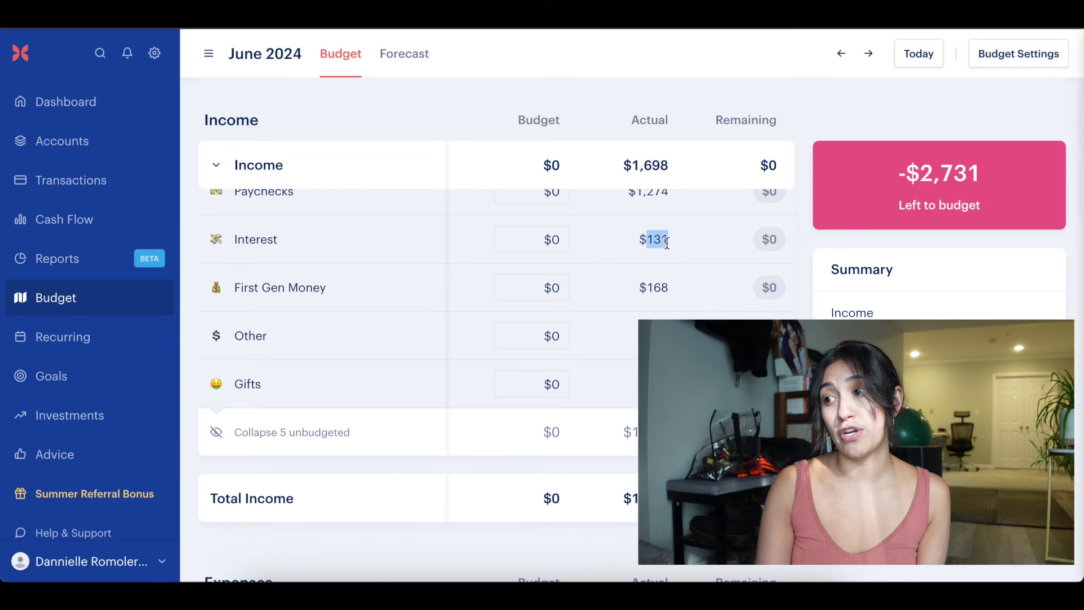
pyautogui.scroll(-1, 666, 243)
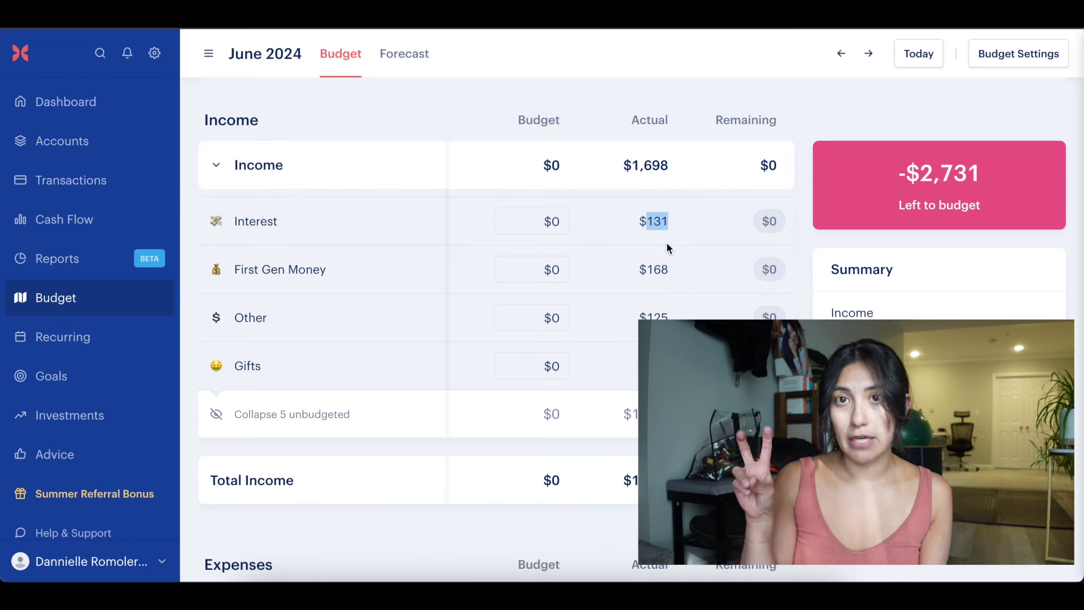
pyautogui.scroll(-1, 666, 242)
pyautogui.click(651, 246)
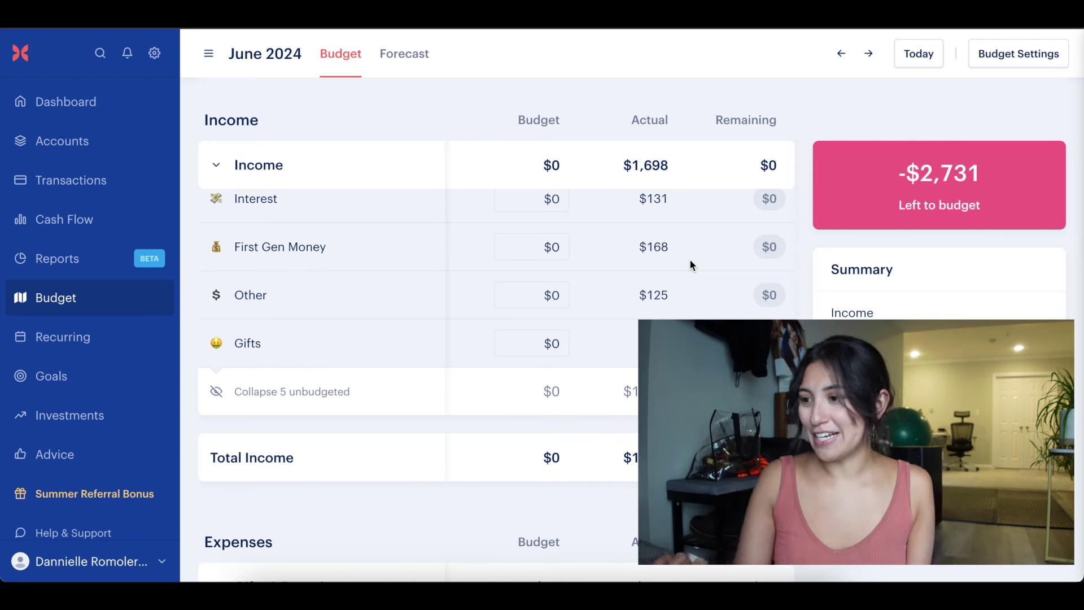
pyautogui.scroll(-1, 690, 259)
pyautogui.moveTo(649, 279); pyautogui.dragTo(668, 282)
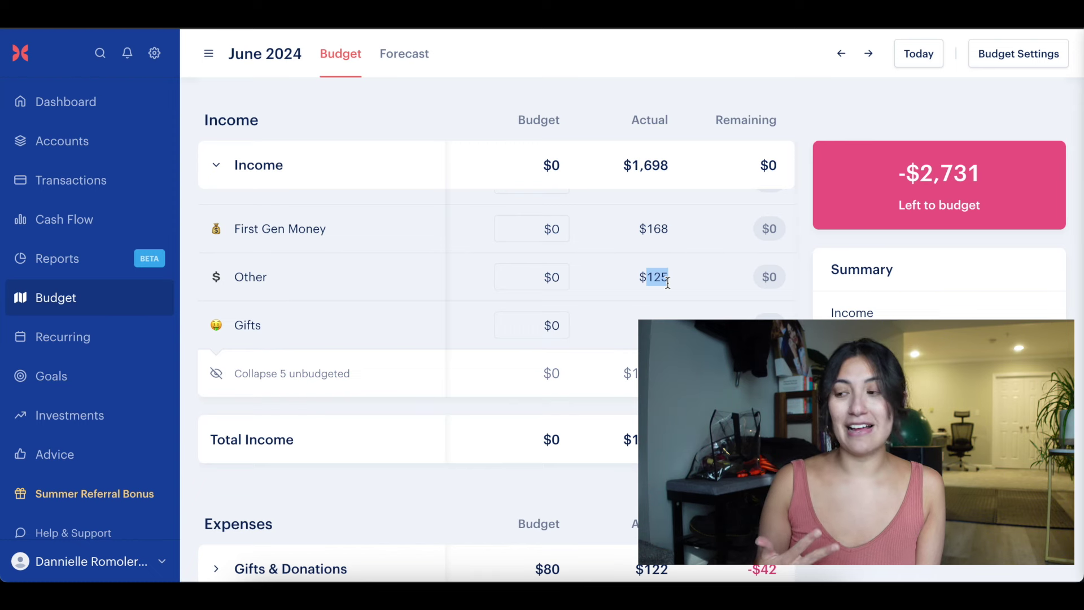
pyautogui.scroll(-2, 667, 281)
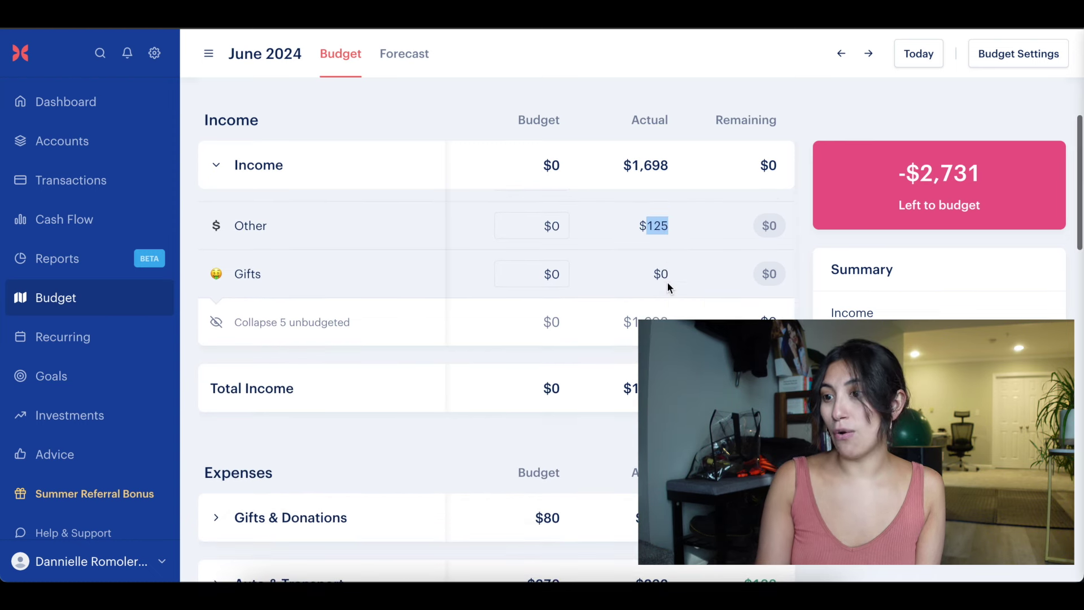
# - Collapse the Income group and highlight the actual amount in the Total Income row
pyautogui.click(216, 167)
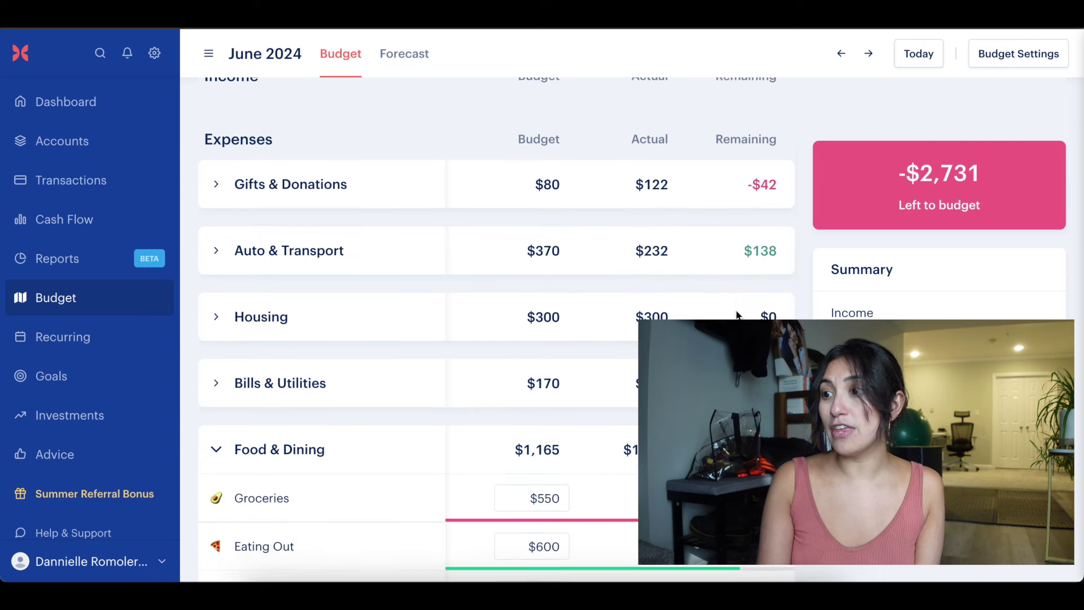
pyautogui.scroll(3, 737, 314)
pyautogui.moveTo(631, 233); pyautogui.dragTo(668, 240)
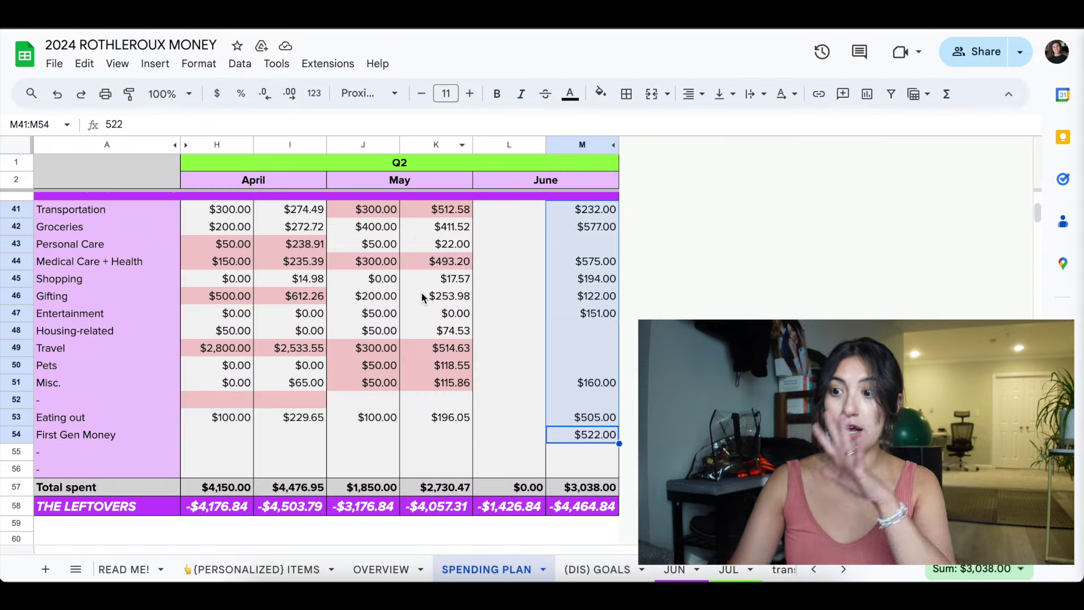
# - Check June's income and monthly must pays in the Google Sheets SPENDING PLAN sheet, and return to the Monarch Money budget
pyautogui.scroll(10, 421, 293)
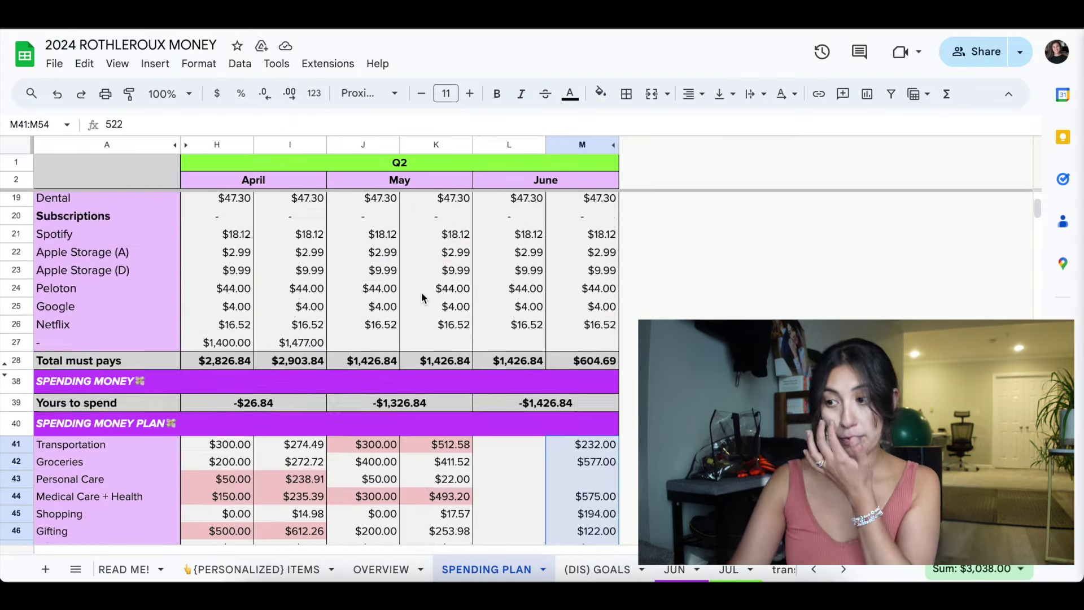
pyautogui.scroll(-1, 113, 338)
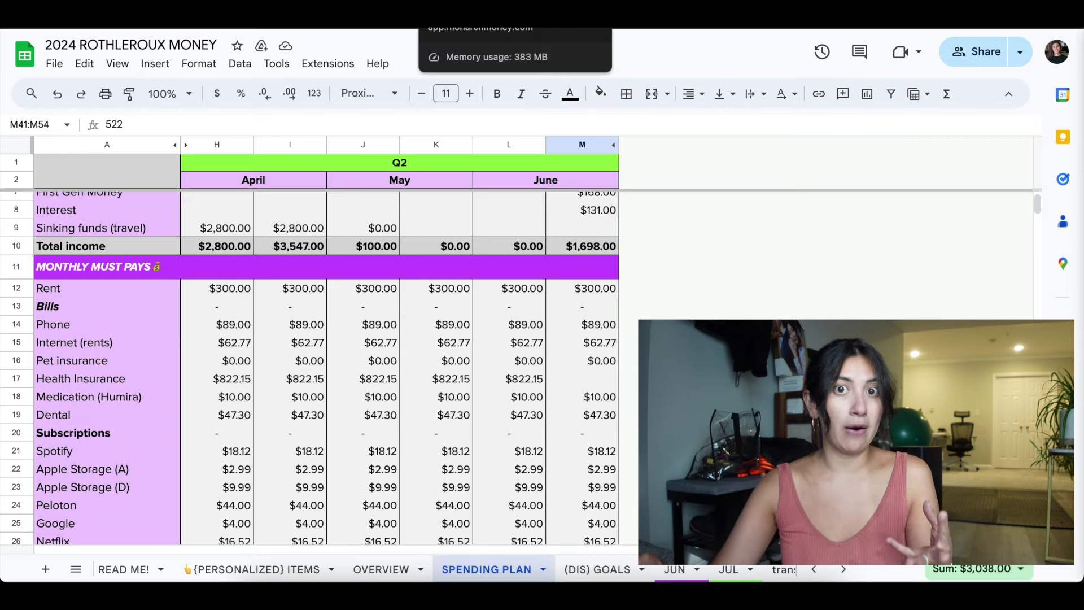
pyautogui.click(463, 20)
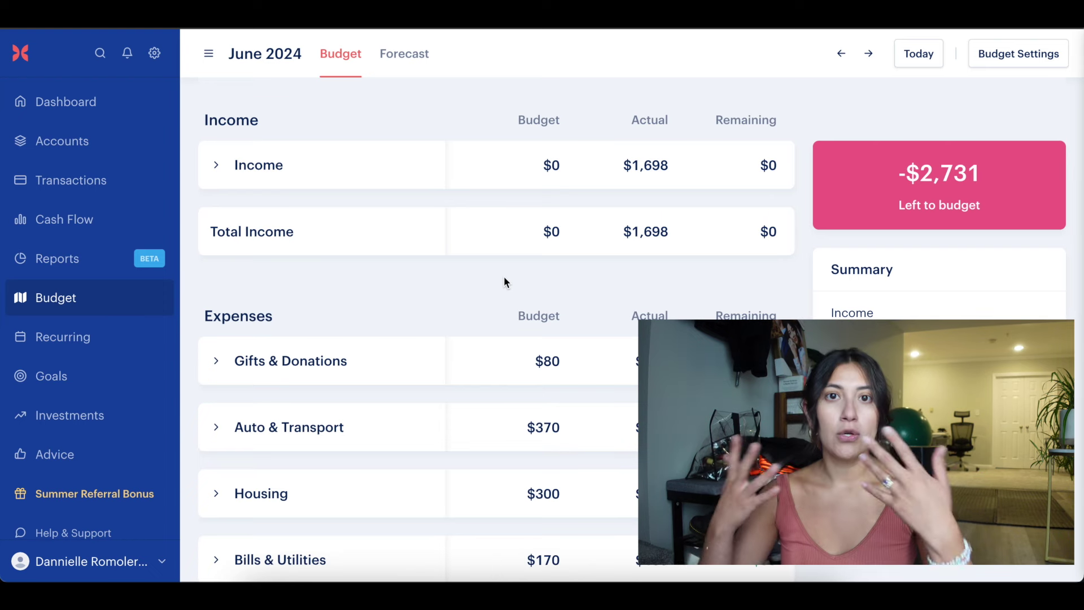
# - Expand the Gifts & Donations expense group and review the budget and spending for Gifts and Donations
pyautogui.scroll(-1, 568, 330)
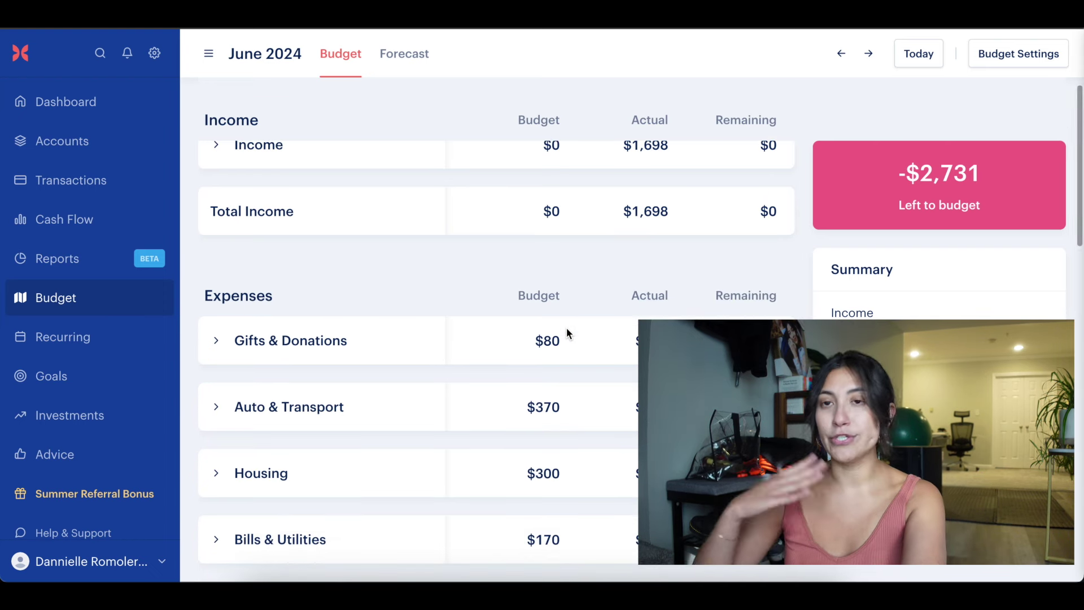
pyautogui.scroll(-4, 567, 331)
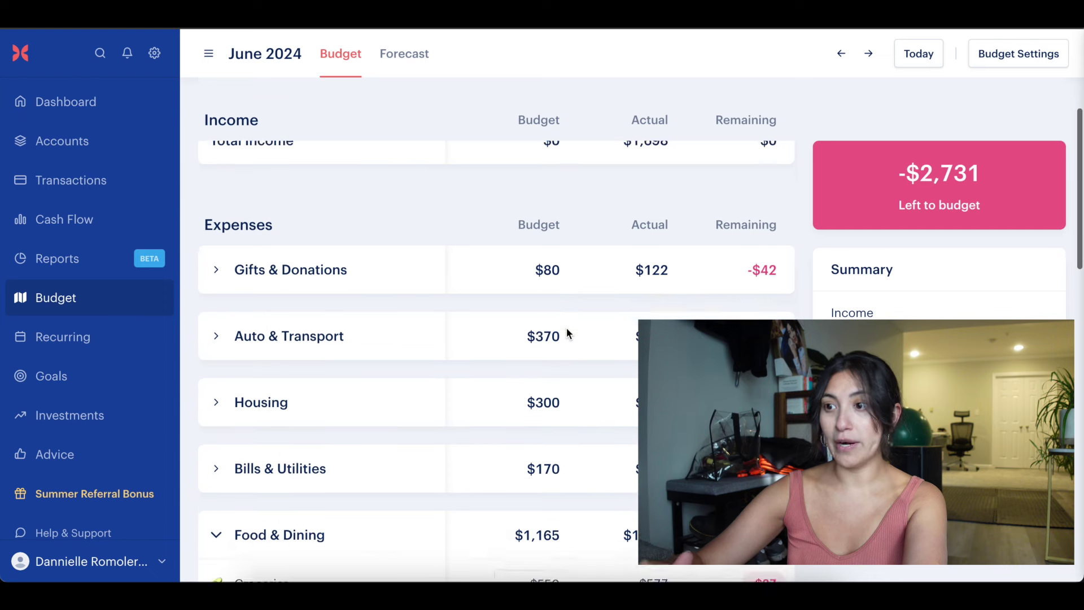
pyautogui.scroll(-1, 563, 299)
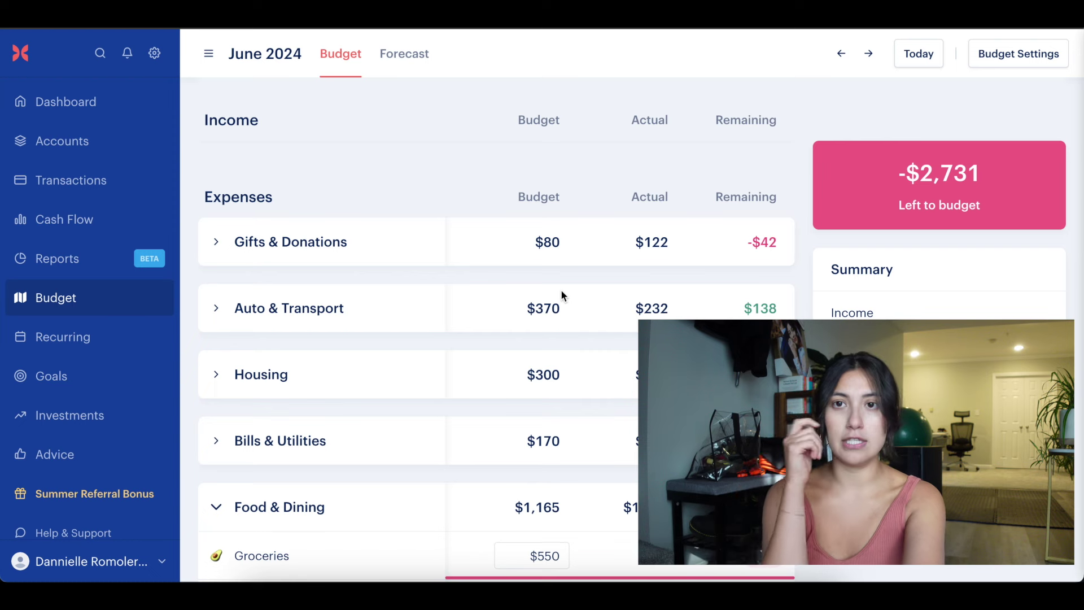
pyautogui.scroll(-2, 432, 263)
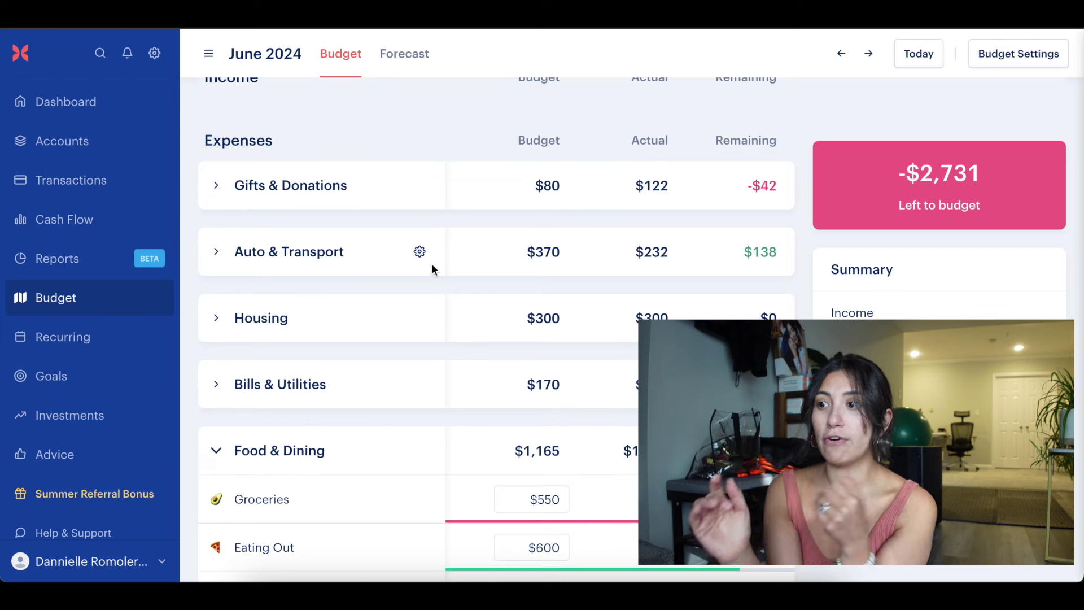
pyautogui.click(215, 188)
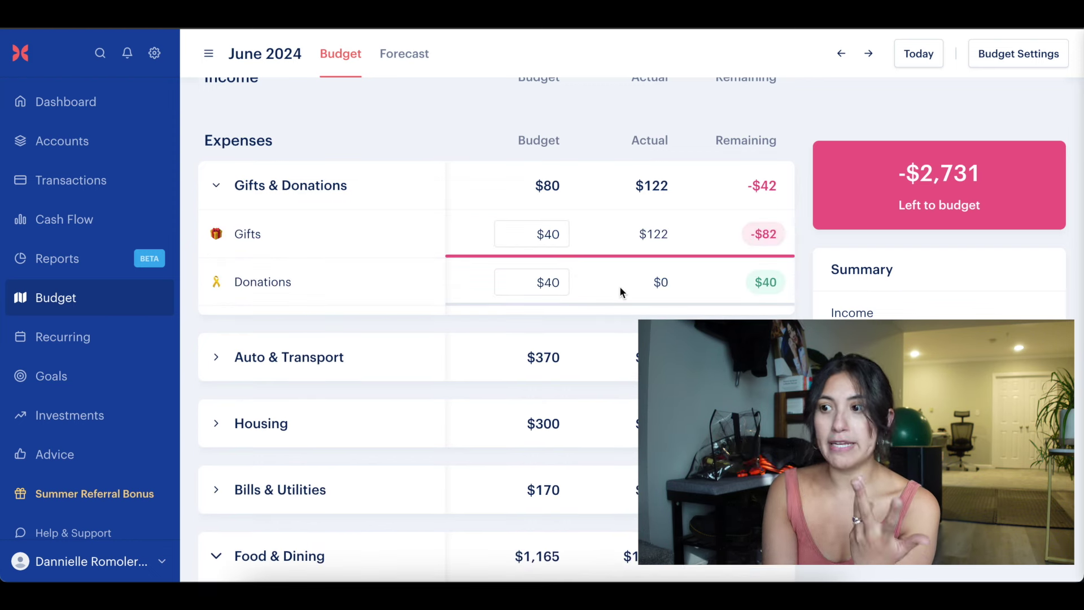
pyautogui.moveTo(766, 241)
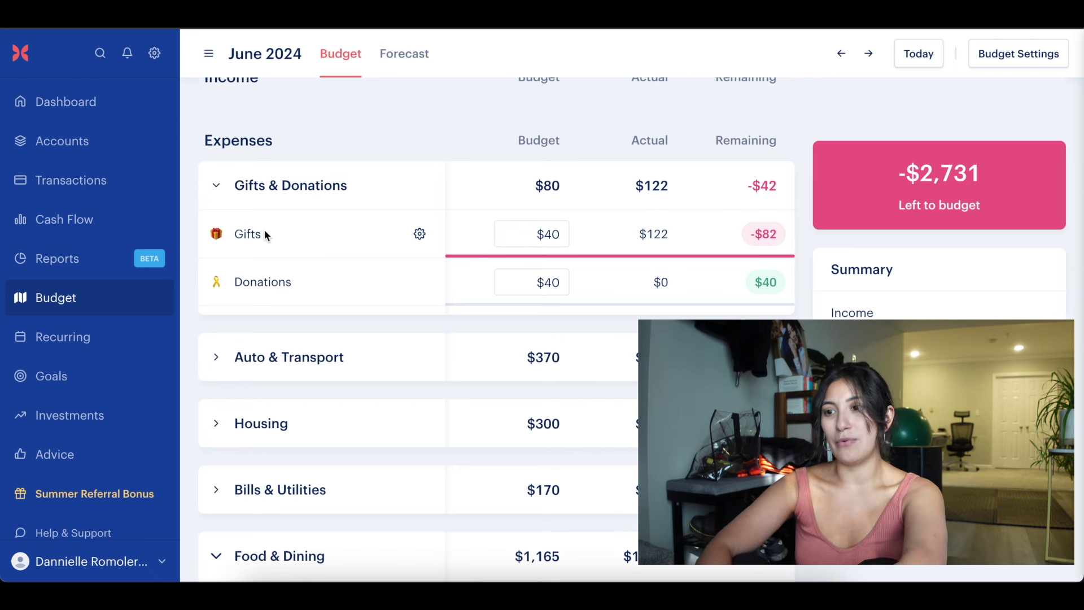
# - Expand Auto & Transport with its unbudgeted categories, review the amounts including the Public Transit budget, and collapse the group
pyautogui.scroll(-3, 502, 309)
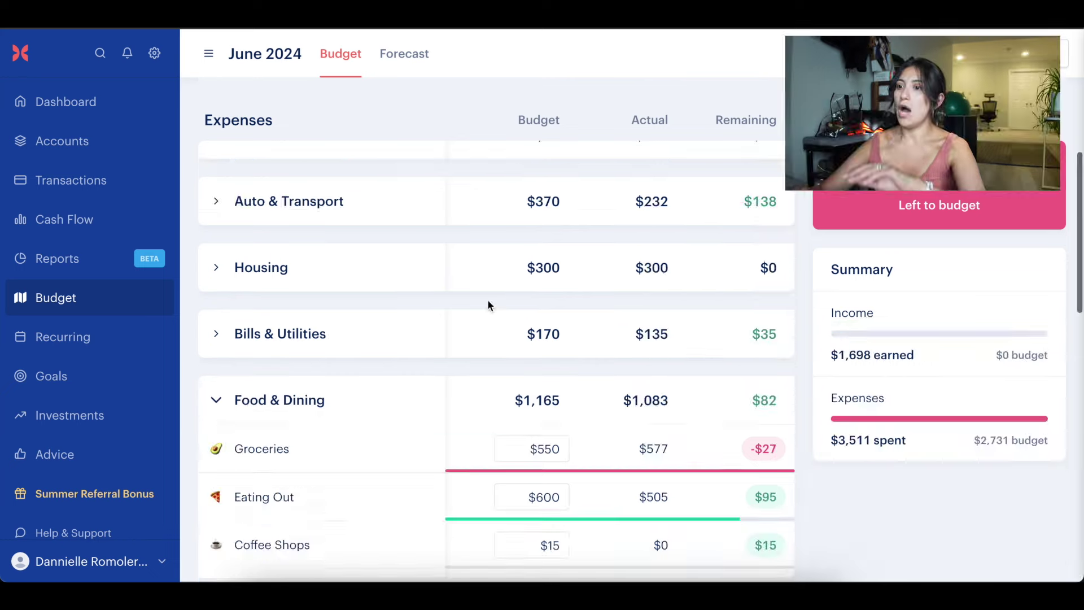
pyautogui.click(217, 204)
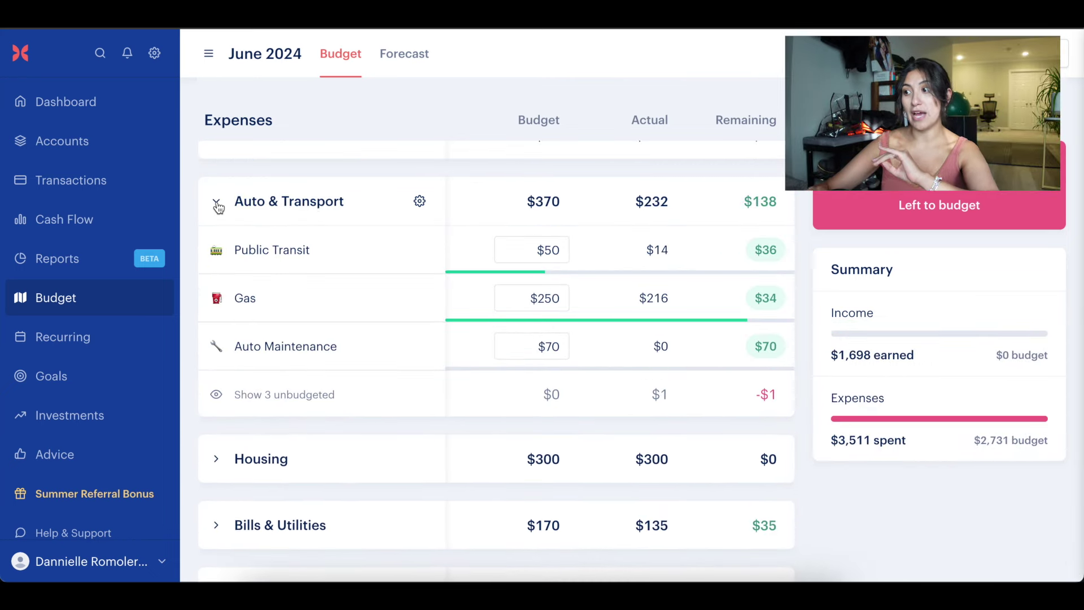
pyautogui.click(283, 394)
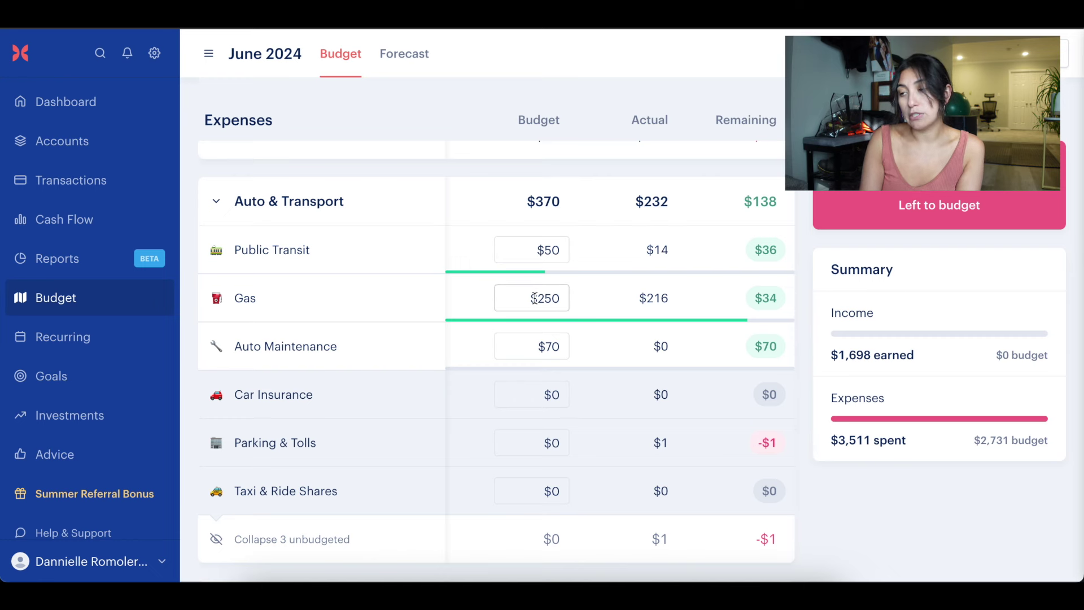
pyautogui.click(533, 257)
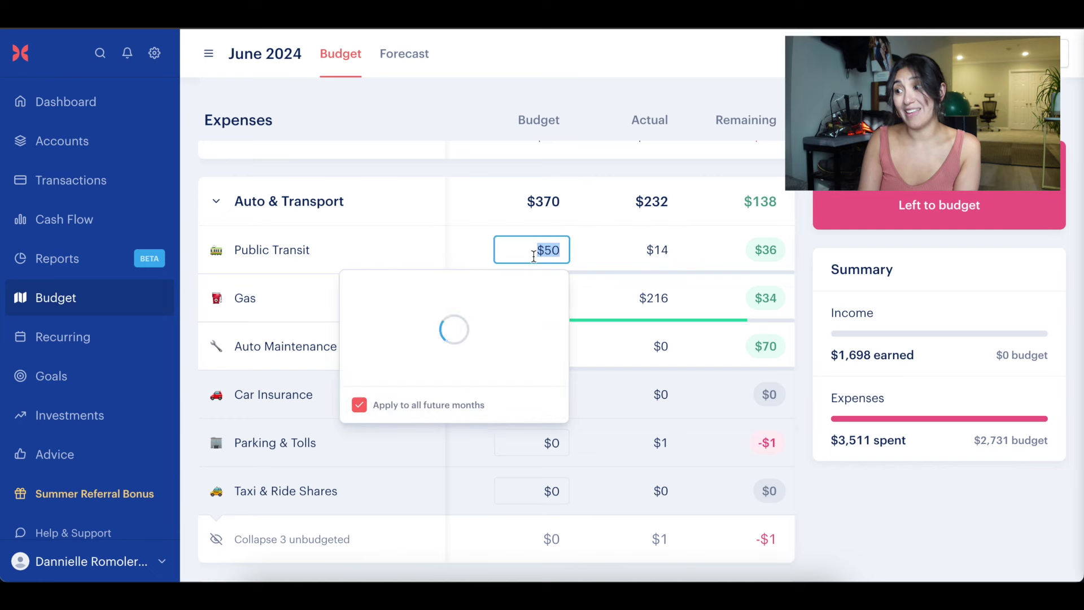
pyautogui.click(713, 168)
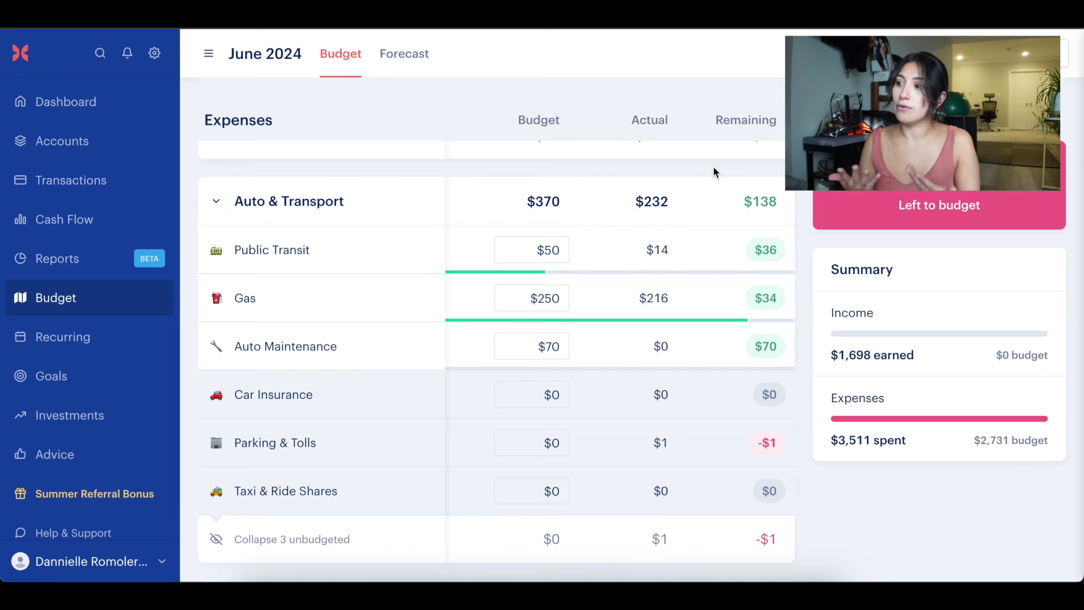
pyautogui.click(216, 202)
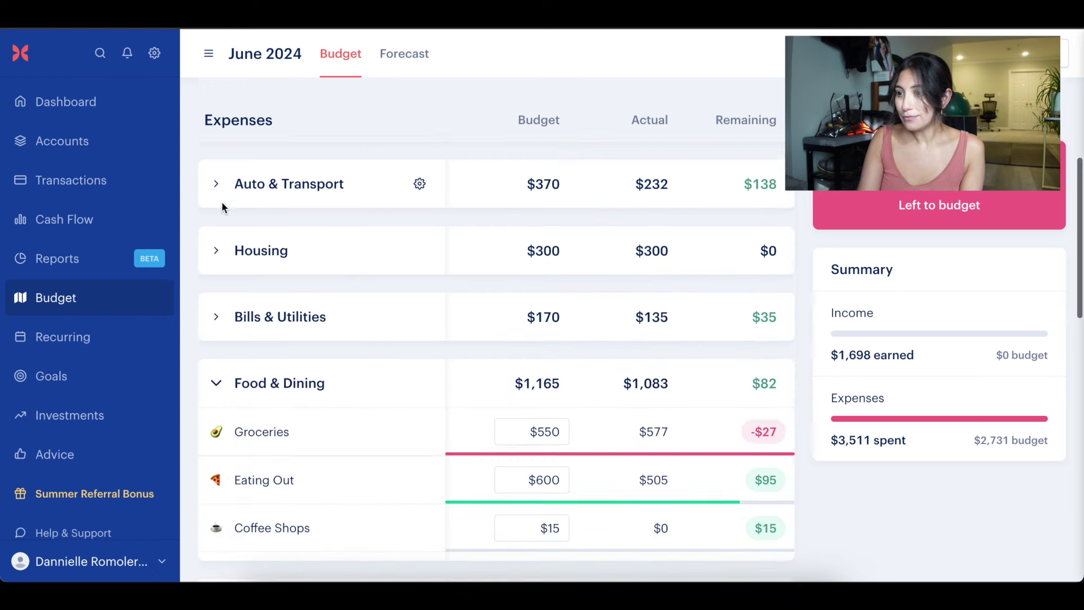
# - Expand Bills & Utilities below Housing, review the Phone and Subscriptions amounts, and collapse the group
pyautogui.scroll(-1, 239, 245)
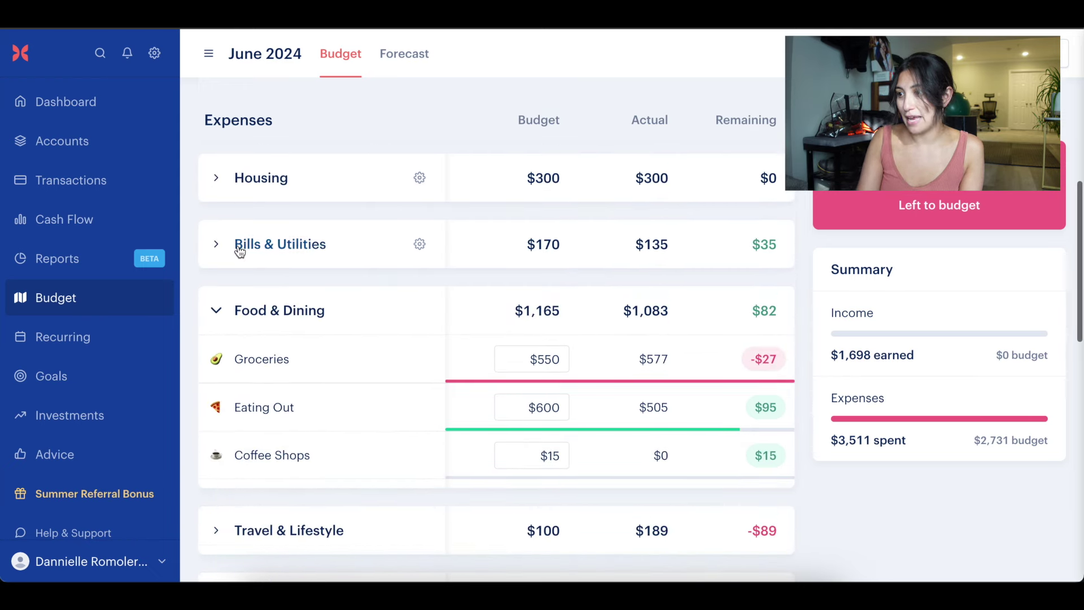
pyautogui.scroll(-1, 240, 251)
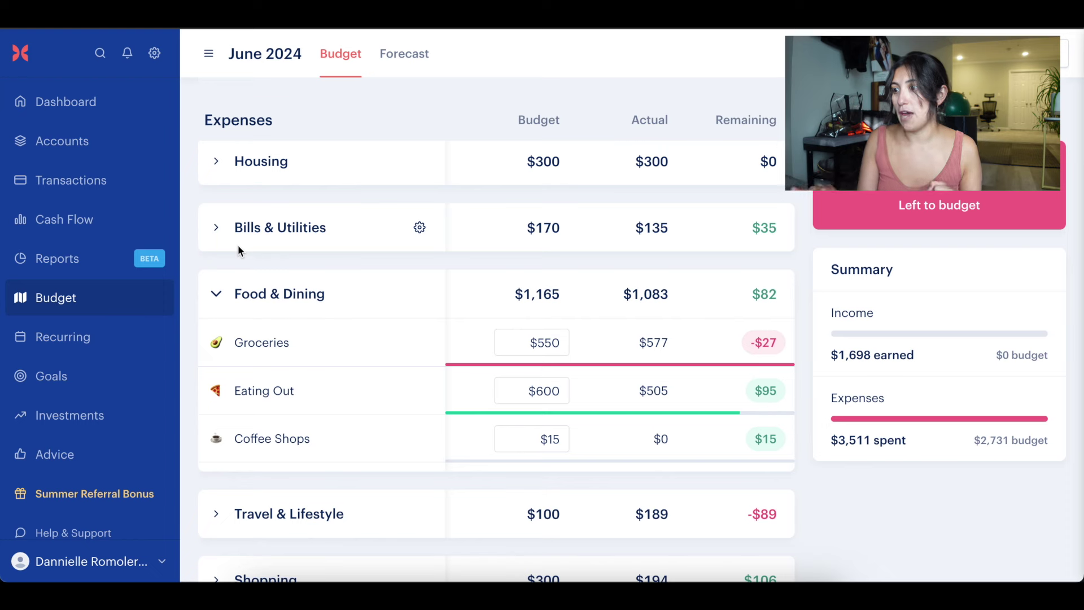
pyautogui.click(218, 228)
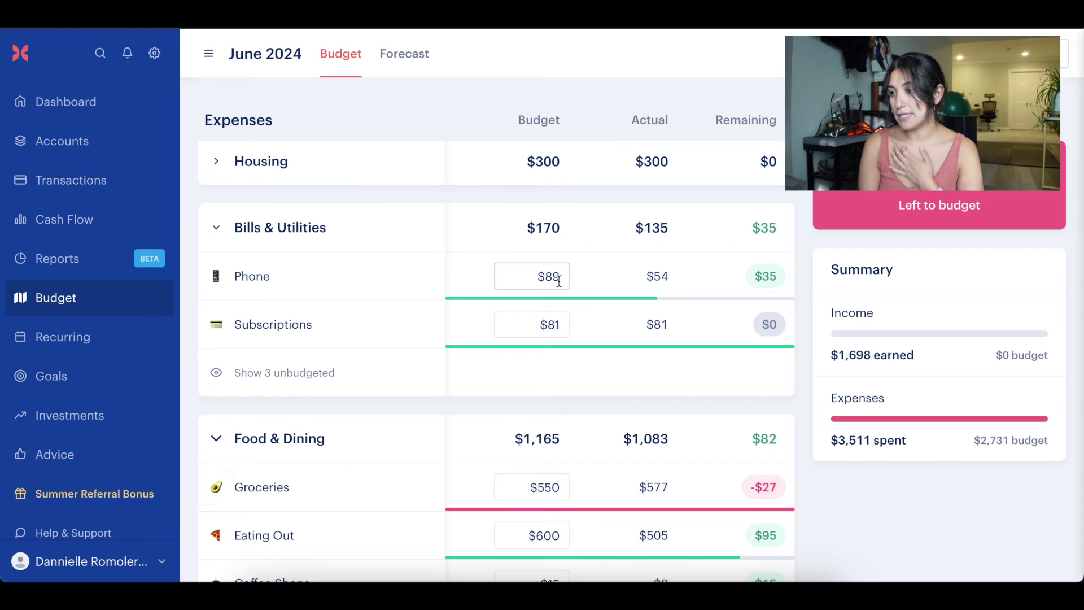
pyautogui.click(217, 233)
# - Review Groceries, Eating Out and Coffee Shops in Food & Dining, show Eating Out's remaining-budget details, and collapse the group
pyautogui.scroll(-2, 353, 323)
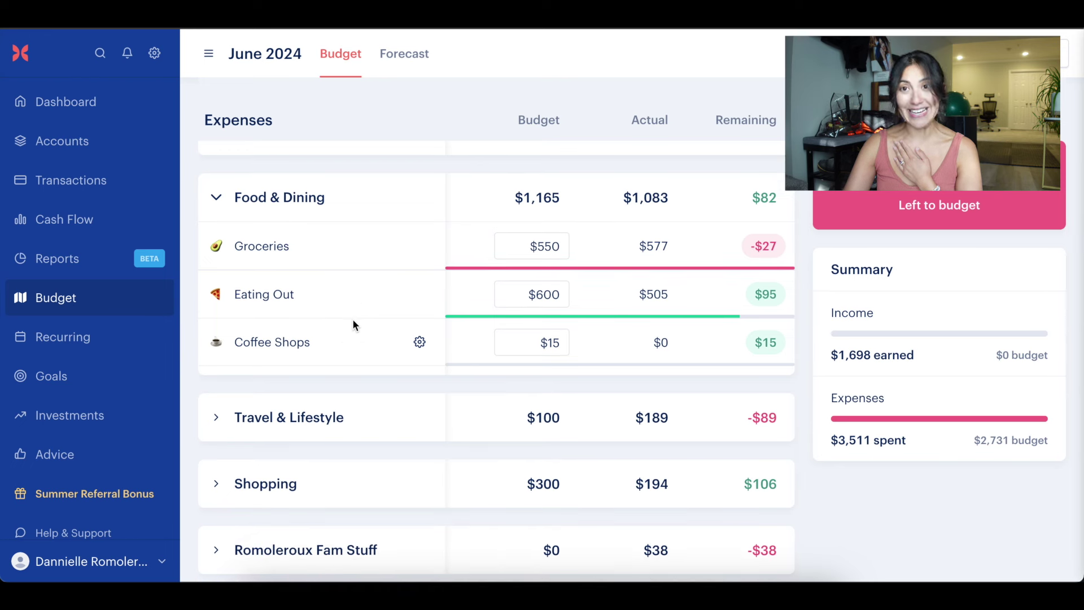
pyautogui.scroll(-1, 353, 321)
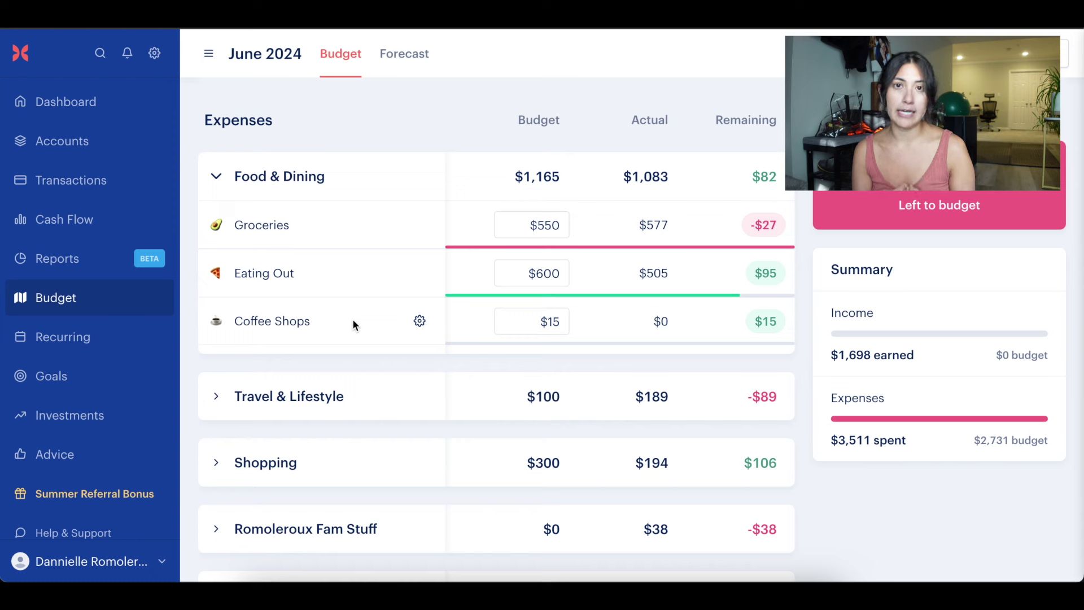
pyautogui.scroll(1, 596, 284)
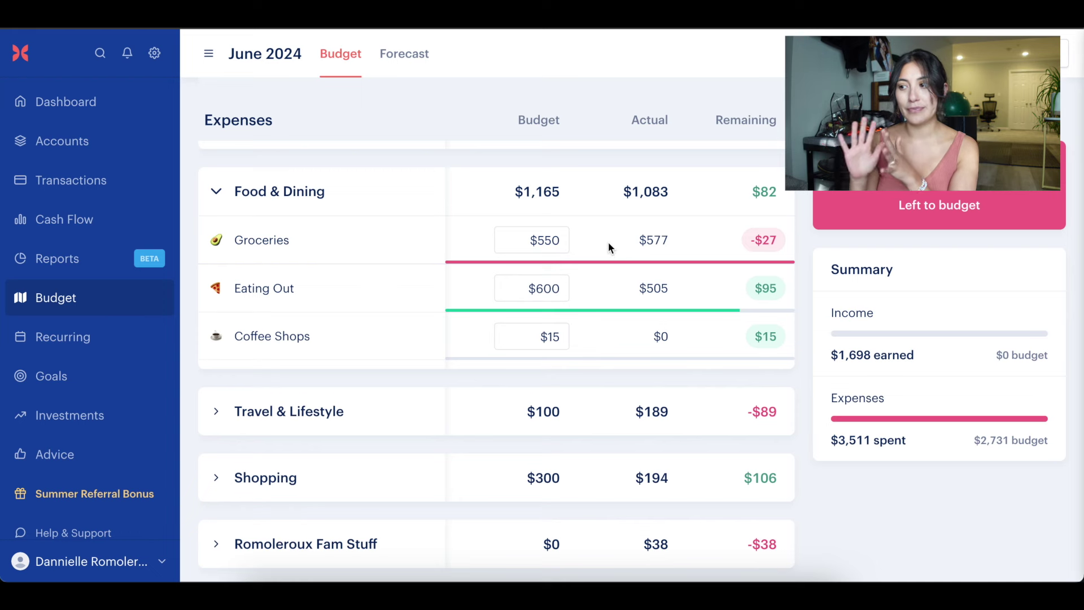
pyautogui.moveTo(778, 293)
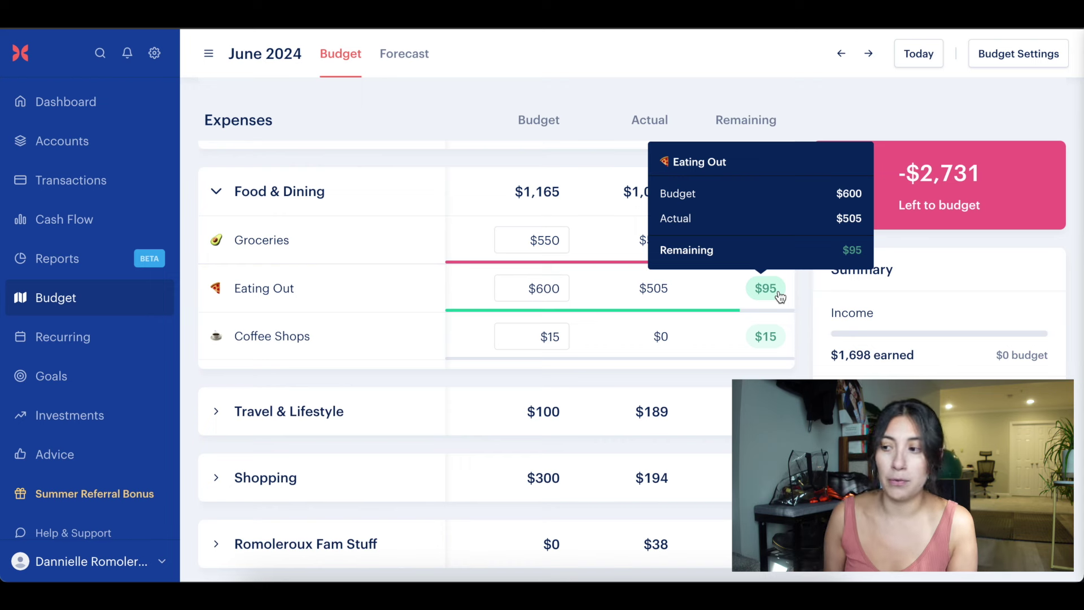
pyautogui.click(220, 195)
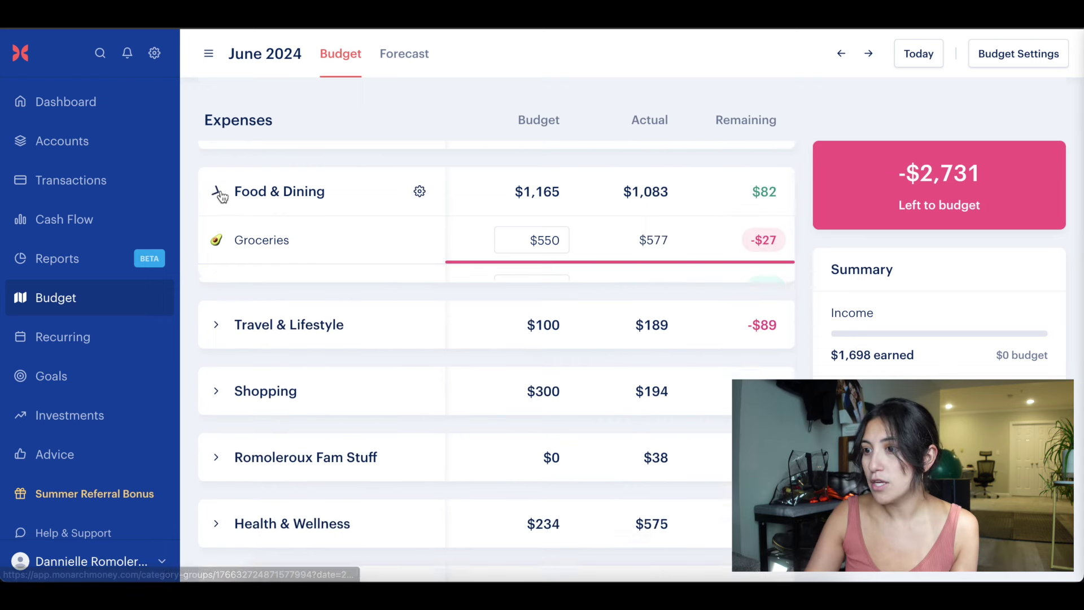
# - Expand Travel & Lifestyle, review its budgeted and unbudgeted categories, including Entertainment & Recreation and Pets, and collapse the group
pyautogui.scroll(-1, 345, 333)
pyautogui.click(214, 197)
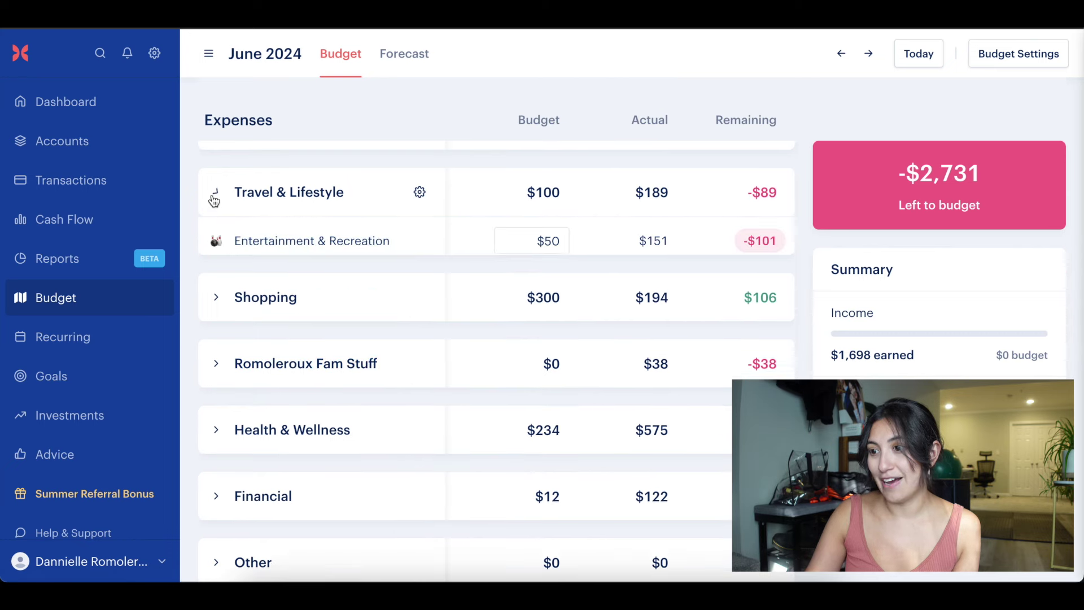
pyautogui.scroll(-1, 443, 337)
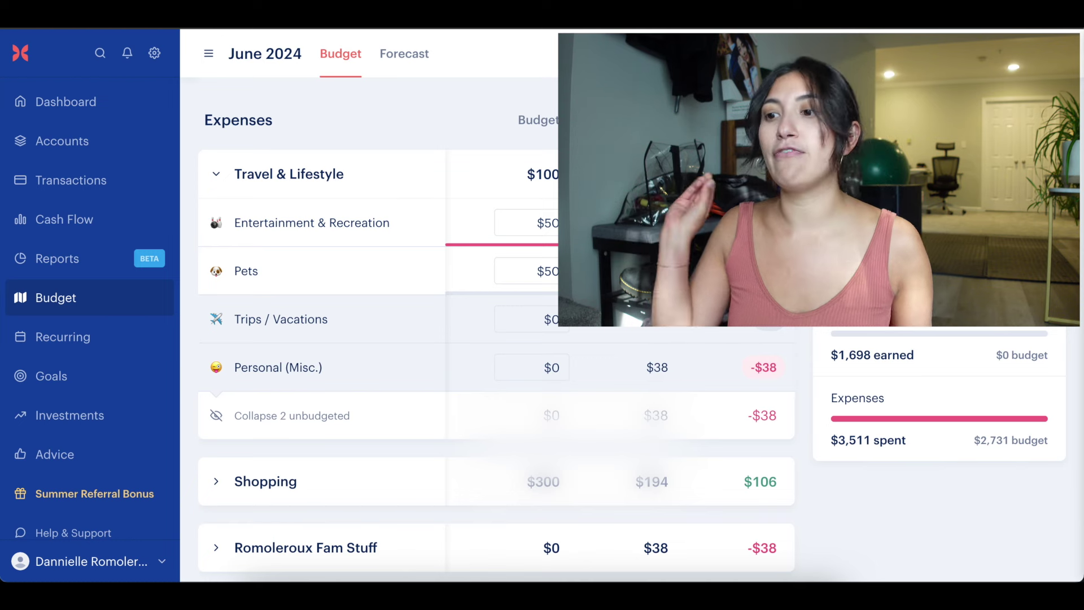
pyautogui.scroll(-1, 497, 362)
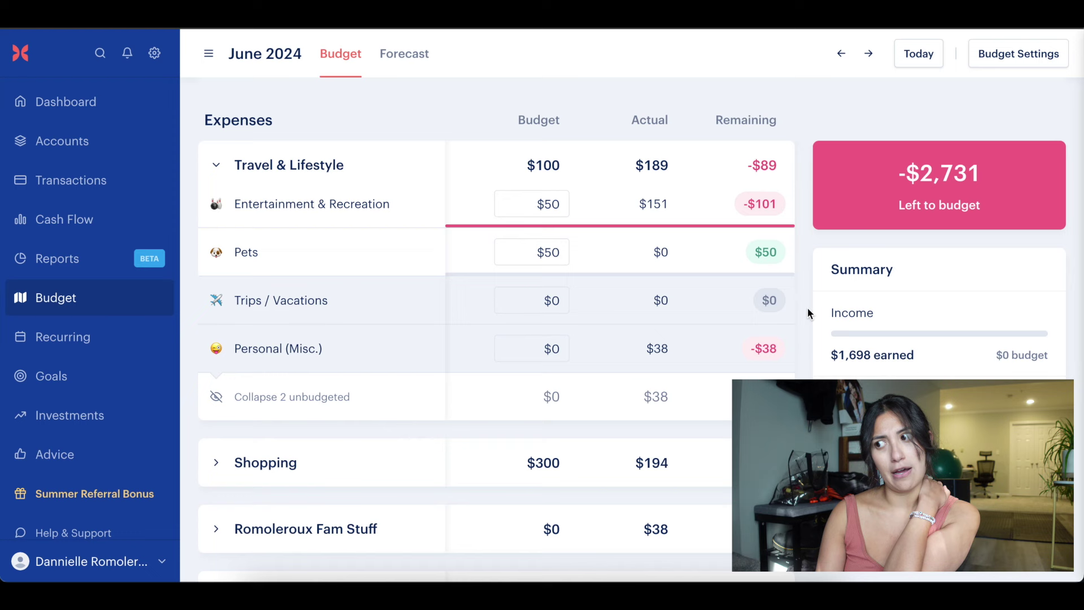
pyautogui.scroll(1, 808, 313)
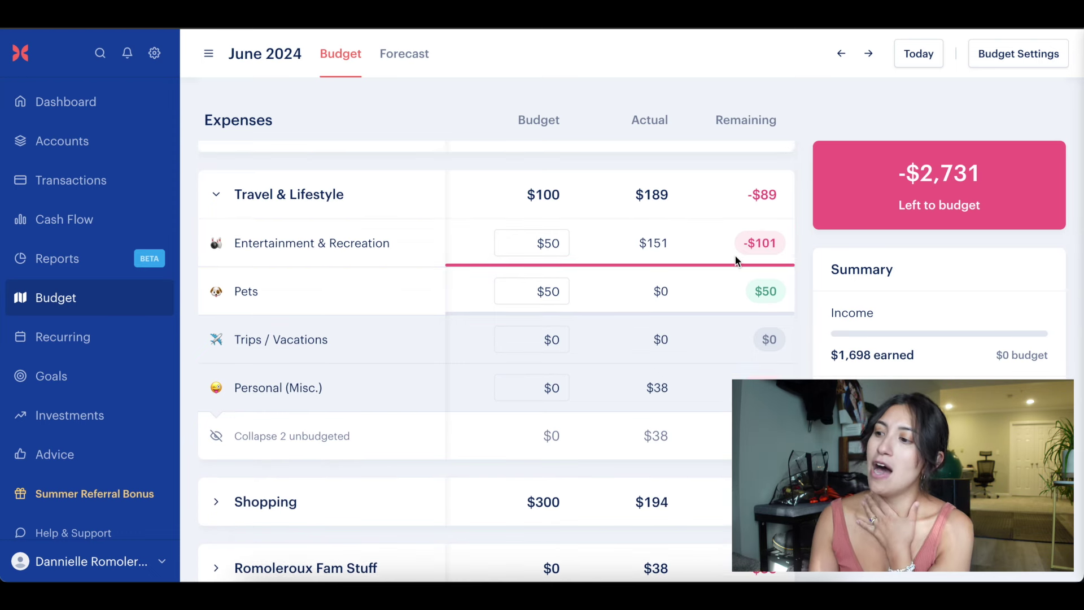
pyautogui.moveTo(777, 258)
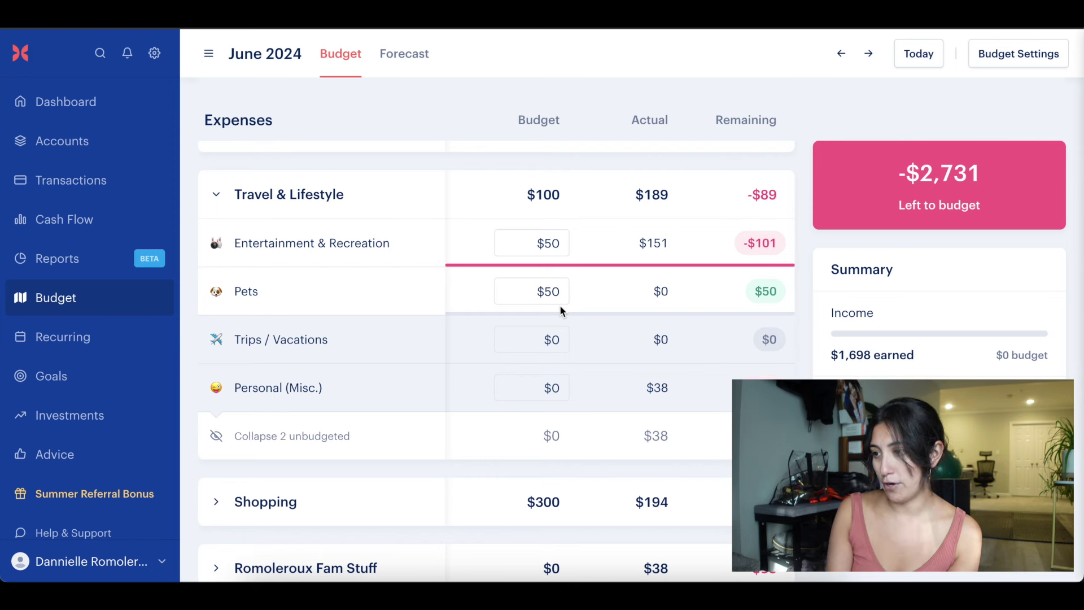
pyautogui.scroll(-1, 560, 308)
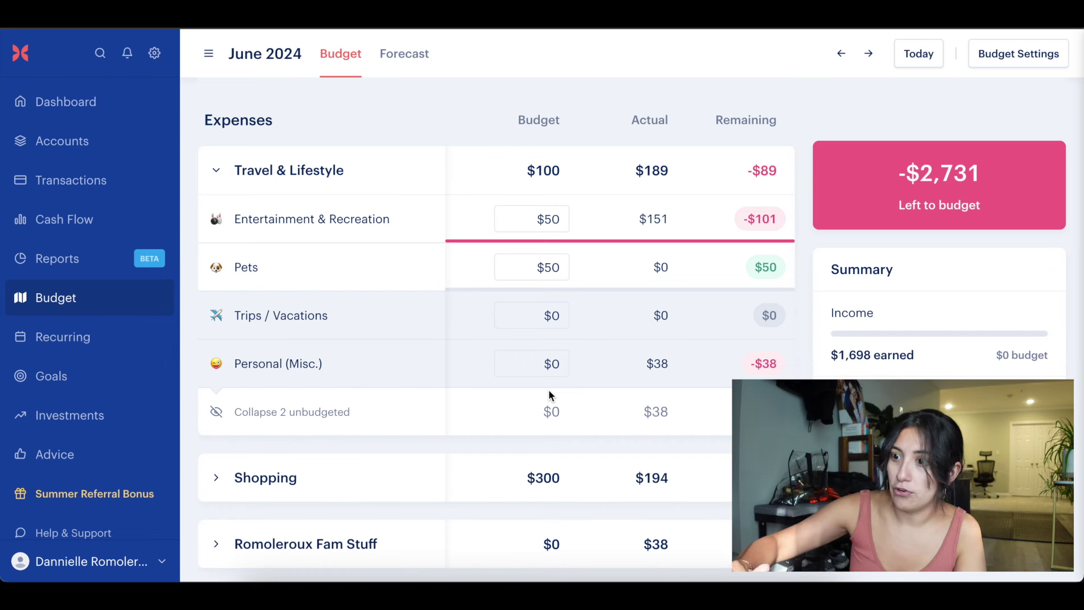
pyautogui.click(221, 175)
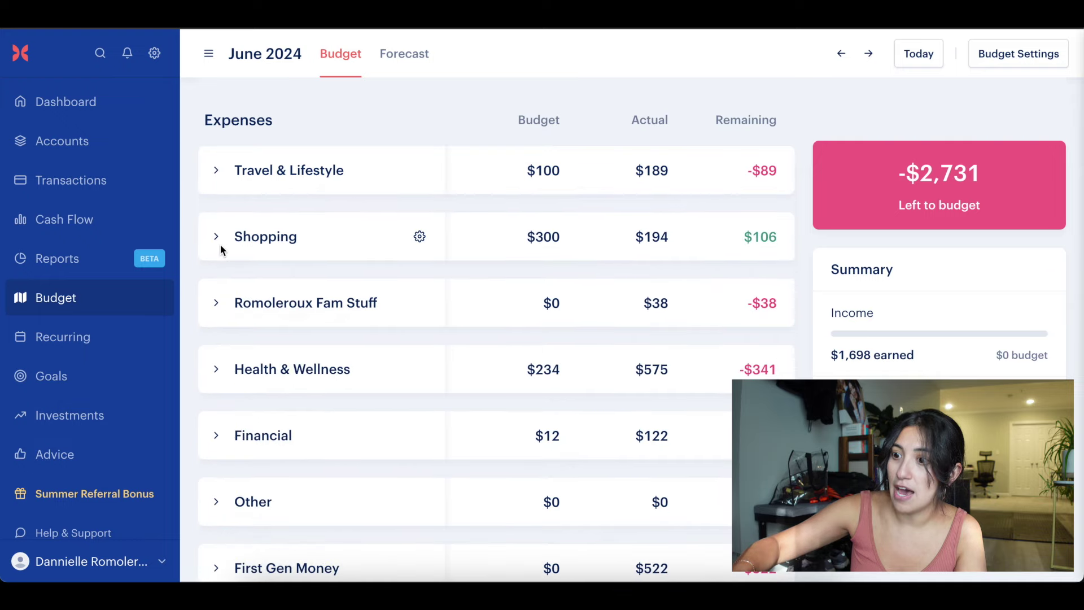
# - Expand the Shopping group and compare budget and actual spending for Clothing and Misc. Shopping
pyautogui.click(221, 246)
pyautogui.scroll(-1, 401, 381)
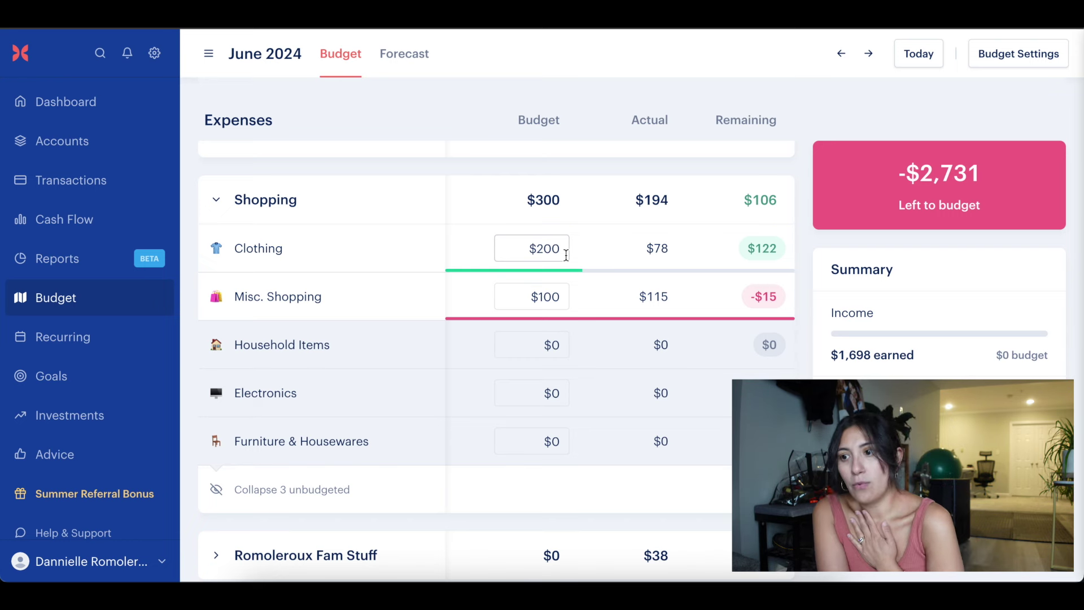
pyautogui.moveTo(665, 244); pyautogui.dragTo(647, 244)
pyautogui.click(647, 244)
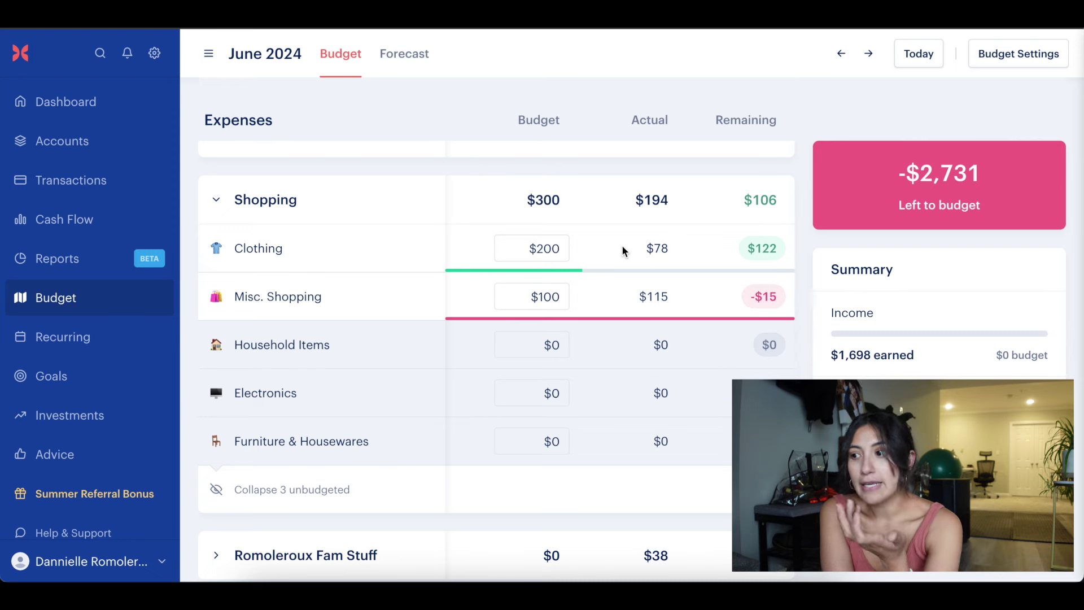
pyautogui.scroll(-1, 622, 245)
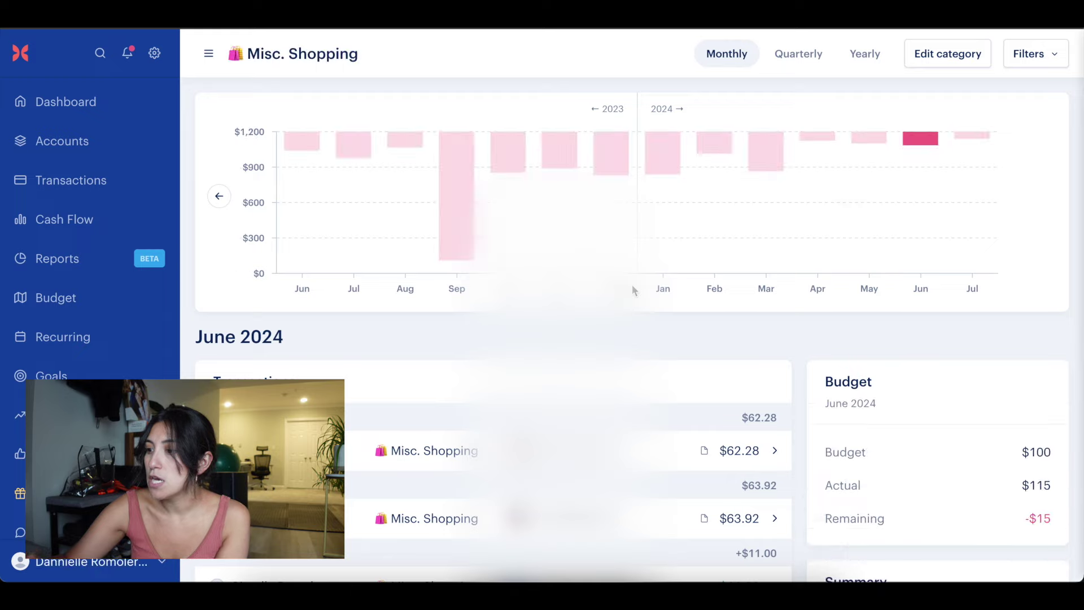
# - Read the notes on the June 2024 Amazon transactions in Misc. Shopping, and collapse the Shopping group in the budget
pyautogui.scroll(-3, 632, 291)
pyautogui.moveTo(703, 301)
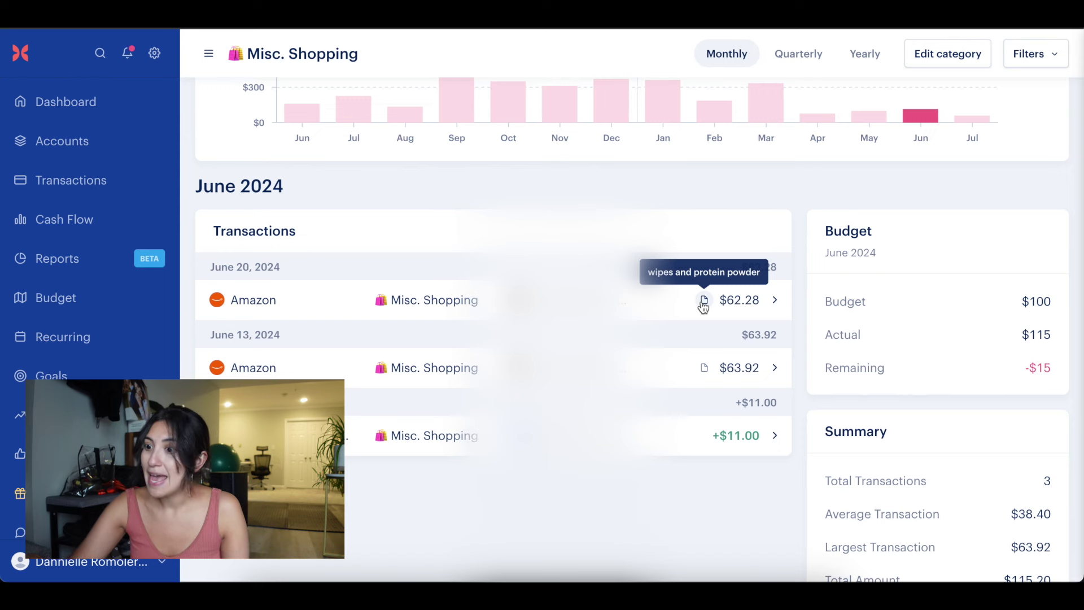
pyautogui.moveTo(705, 368)
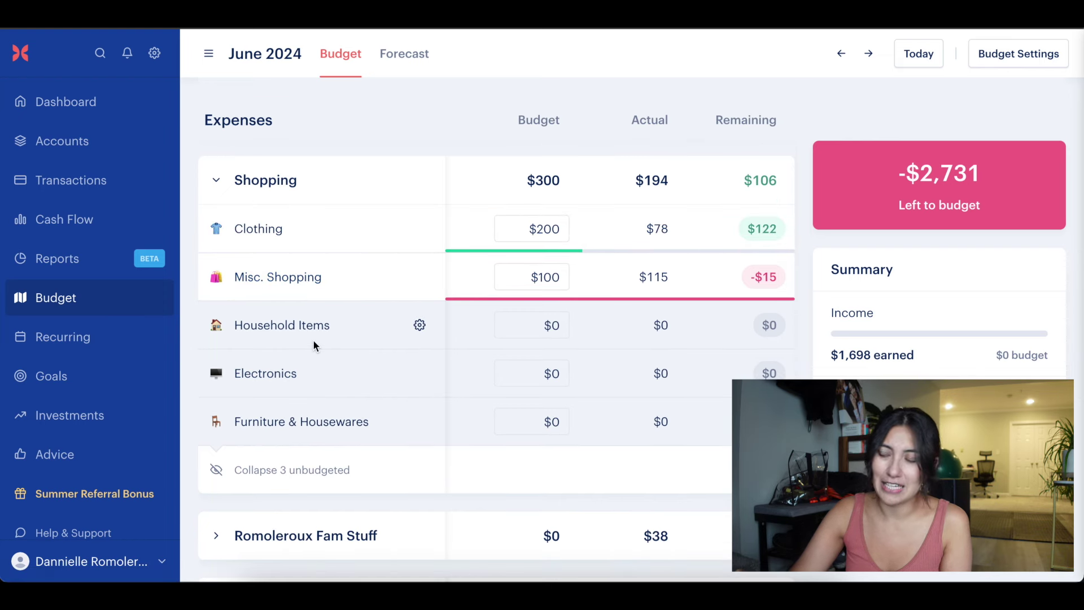
pyautogui.scroll(1, 571, 212)
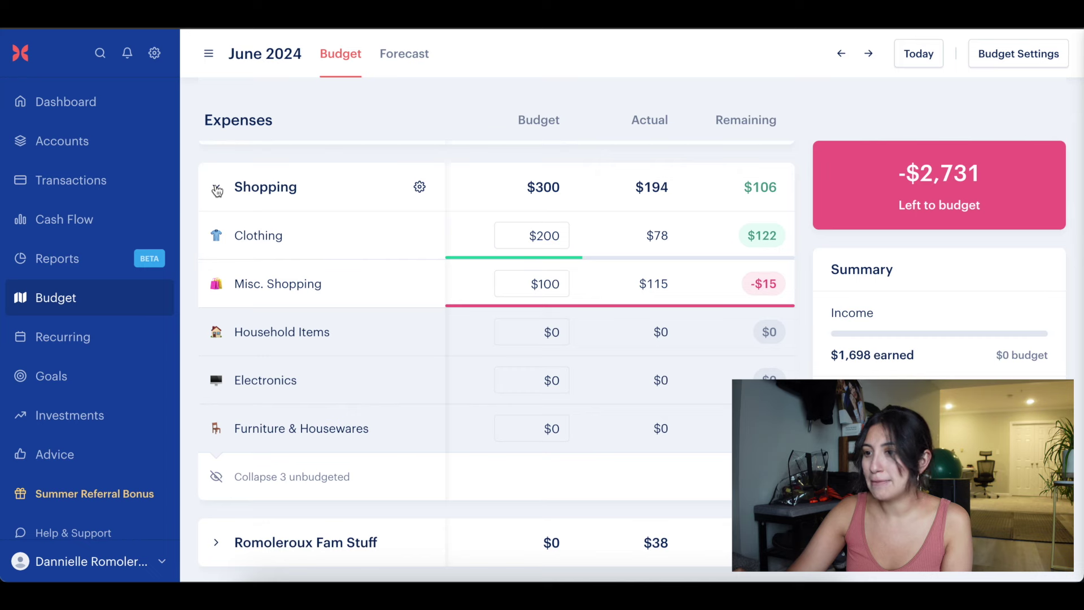
pyautogui.click(216, 189)
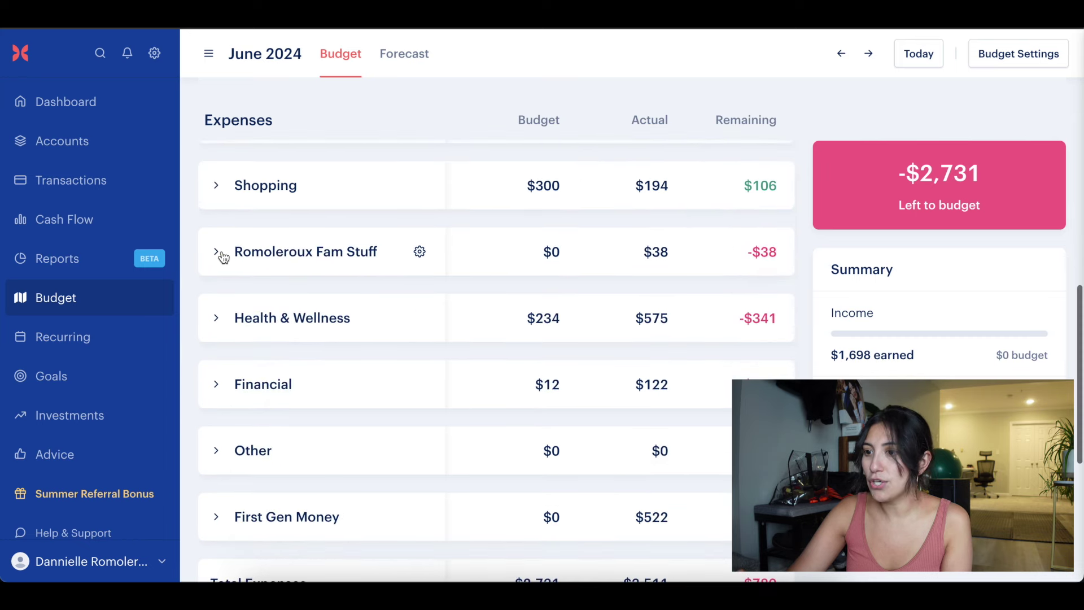
# - Expand the family expense group below Shopping, review its Bills and Misc. amounts, and collapse the group
pyautogui.scroll(-1, 220, 254)
pyautogui.click(218, 230)
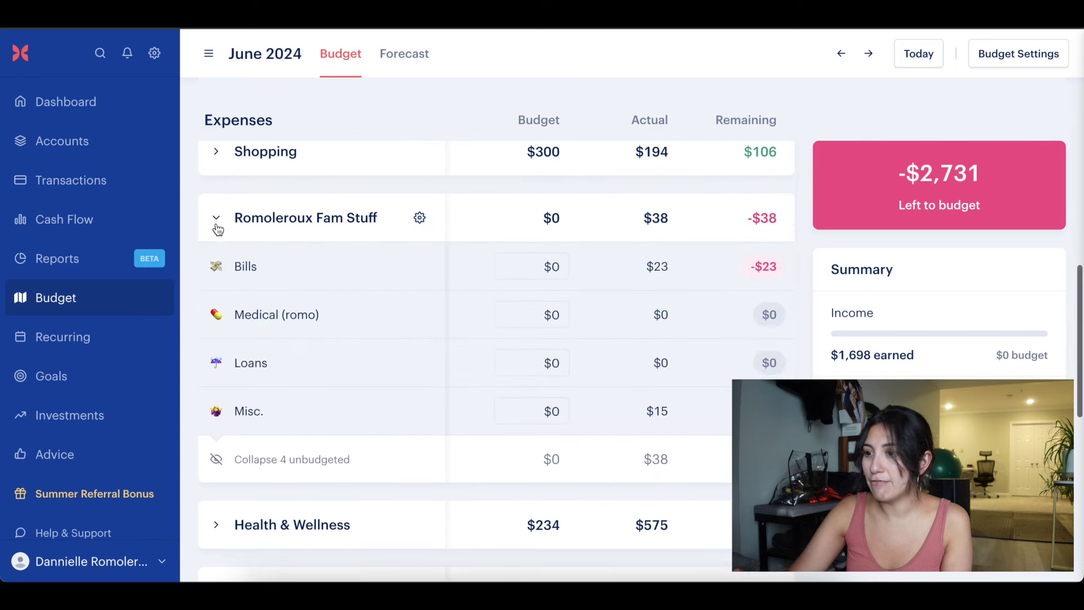
pyautogui.scroll(-2, 247, 210)
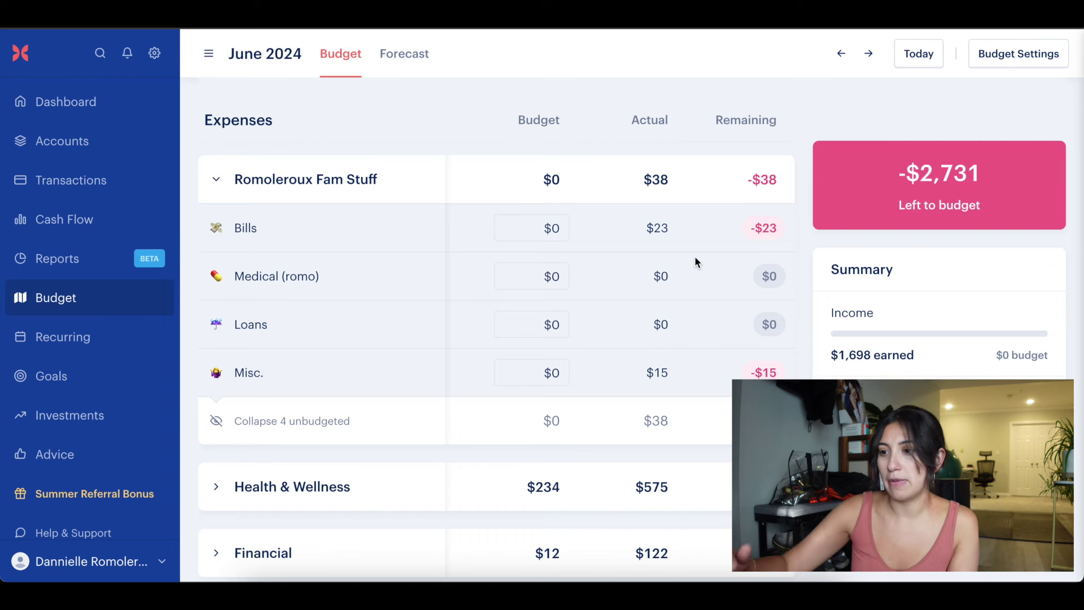
pyautogui.scroll(-1, 681, 313)
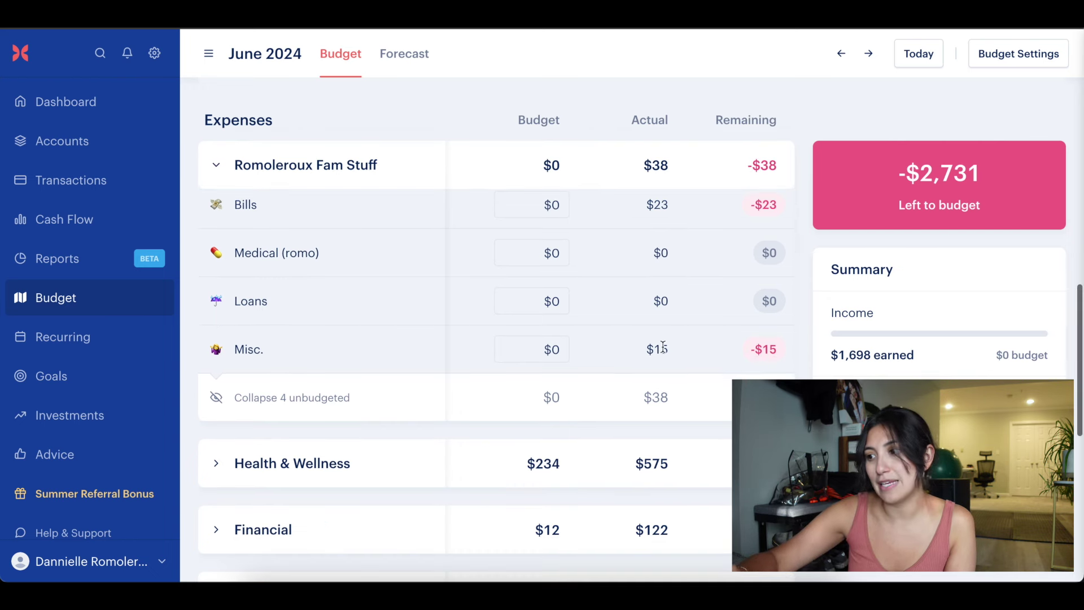
pyautogui.moveTo(672, 356); pyautogui.dragTo(651, 351)
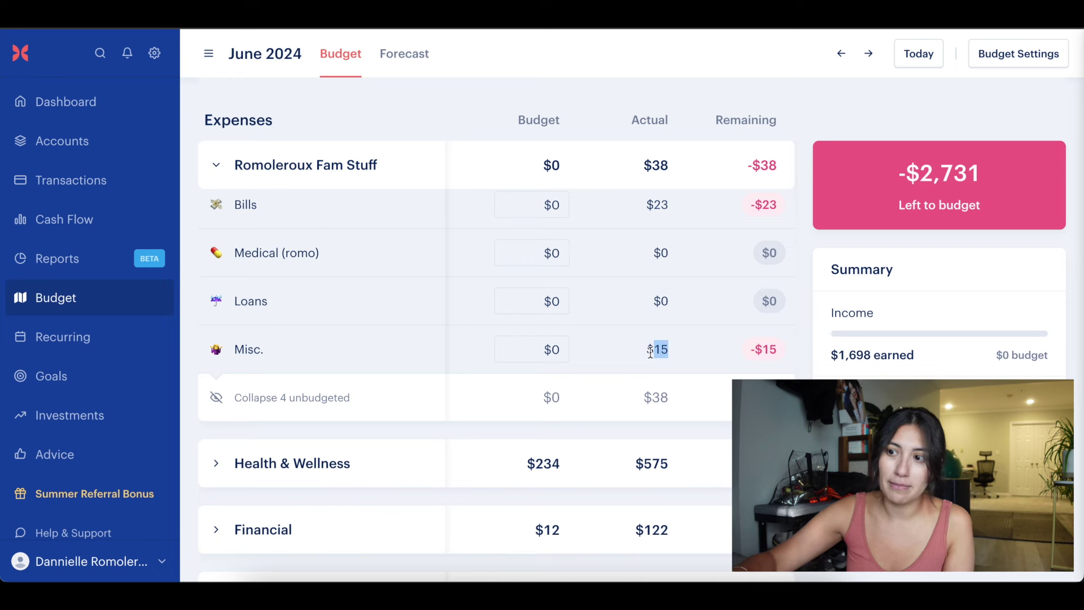
pyautogui.click(216, 164)
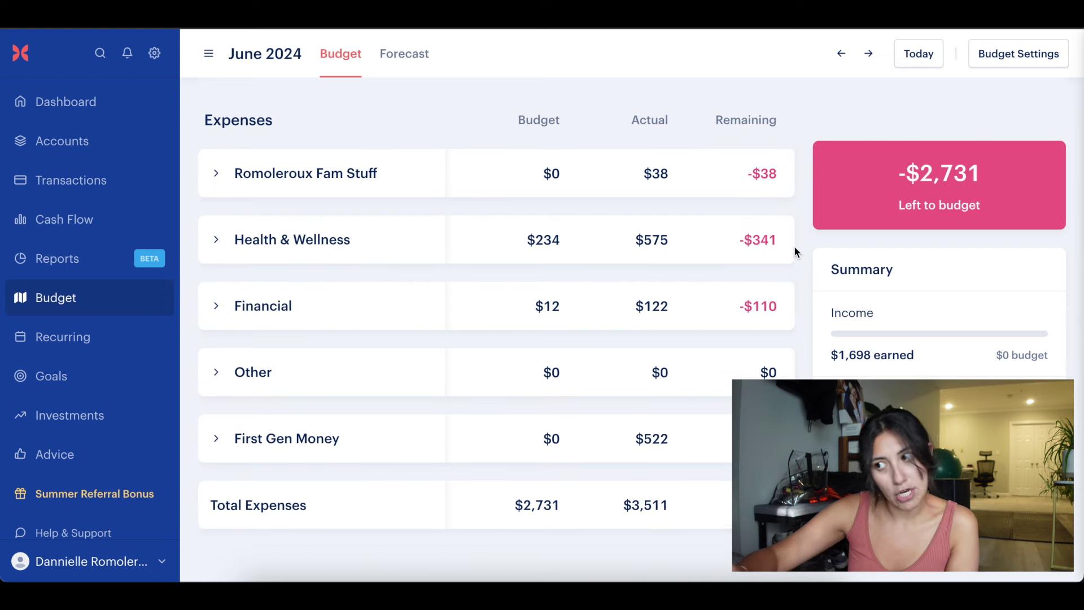
# - Expand Health & Wellness, review the Dentist, Fitness and Personal Care budgets and spending, and collapse the group
pyautogui.click(215, 234)
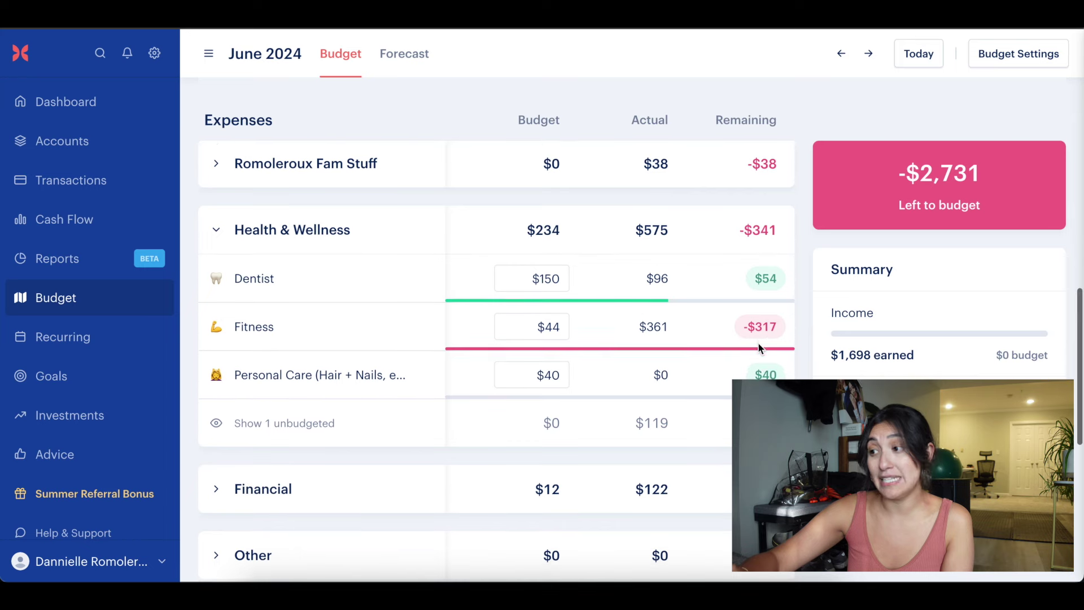
pyautogui.scroll(-1, 760, 348)
pyautogui.scroll(-1, 759, 345)
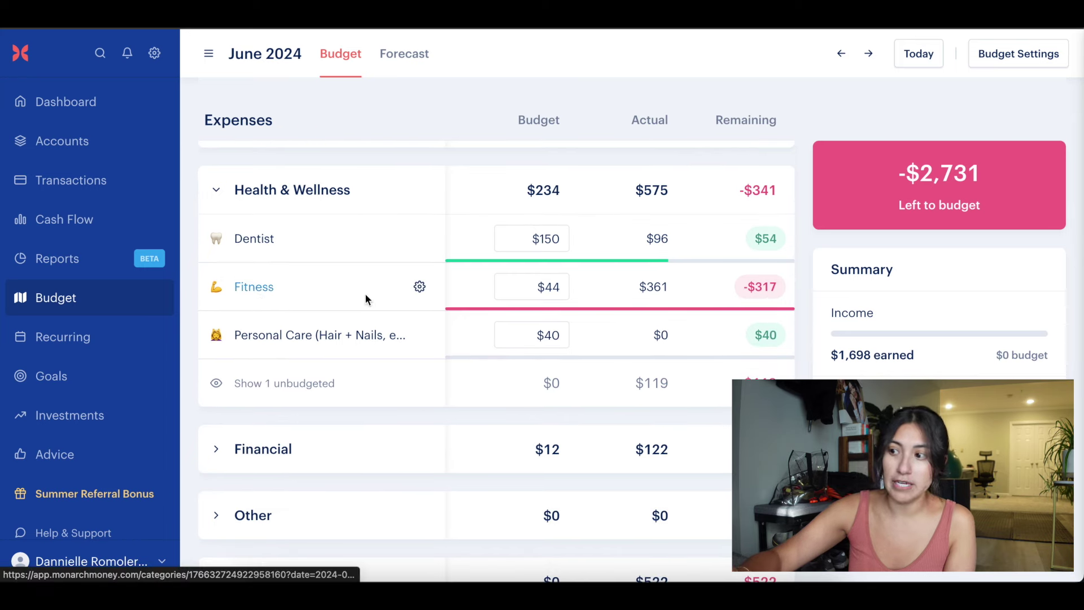
pyautogui.moveTo(748, 294)
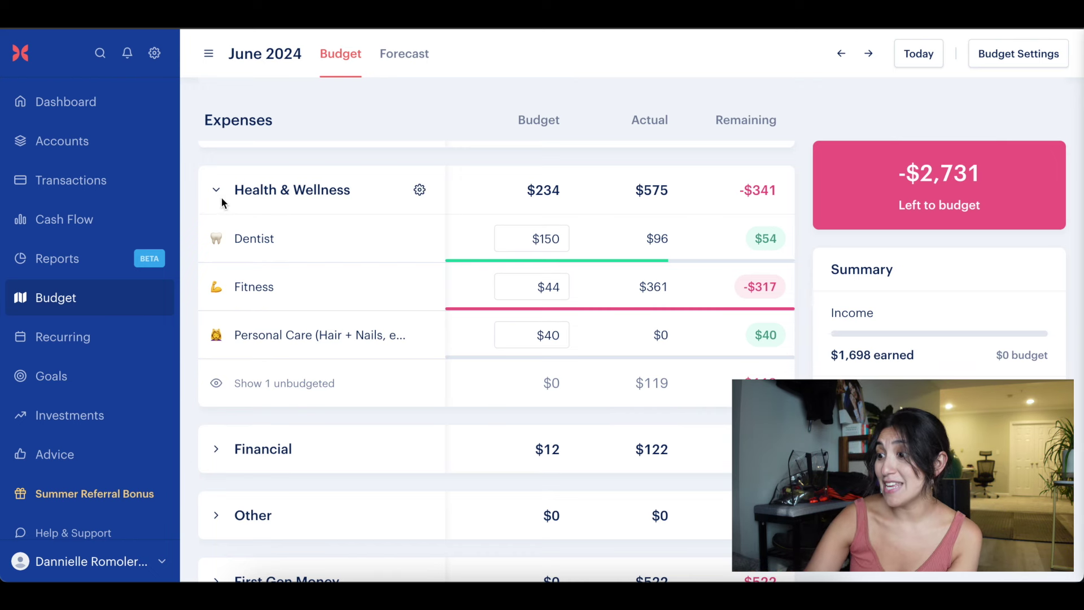
pyautogui.scroll(-1, 535, 335)
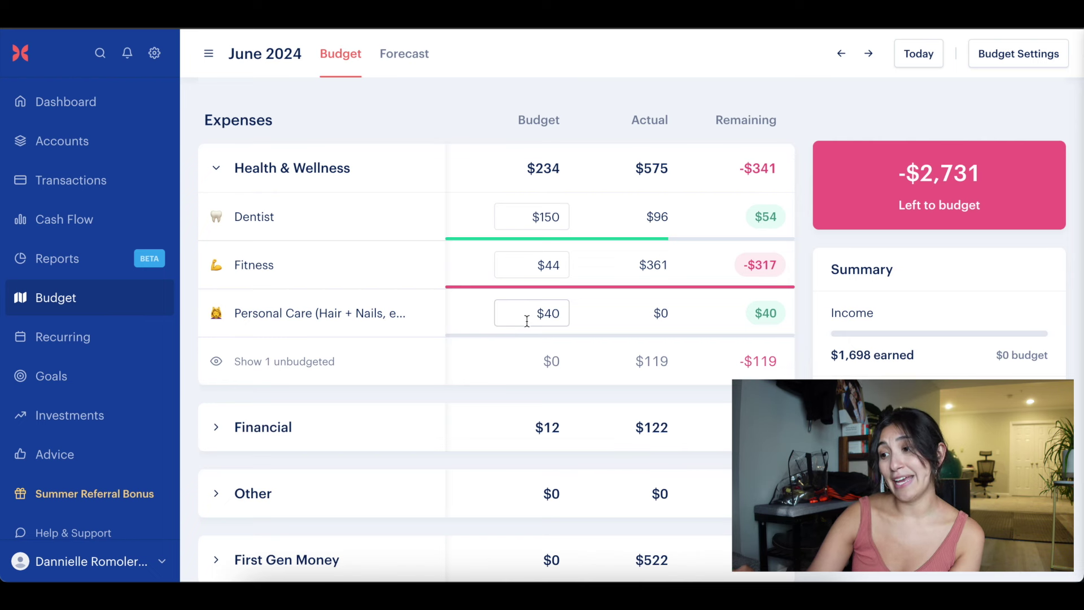
pyautogui.click(216, 170)
# - Expand the Financial group, review the recurring Financial Fees against their budget, and collapse the group
pyautogui.scroll(-1, 215, 175)
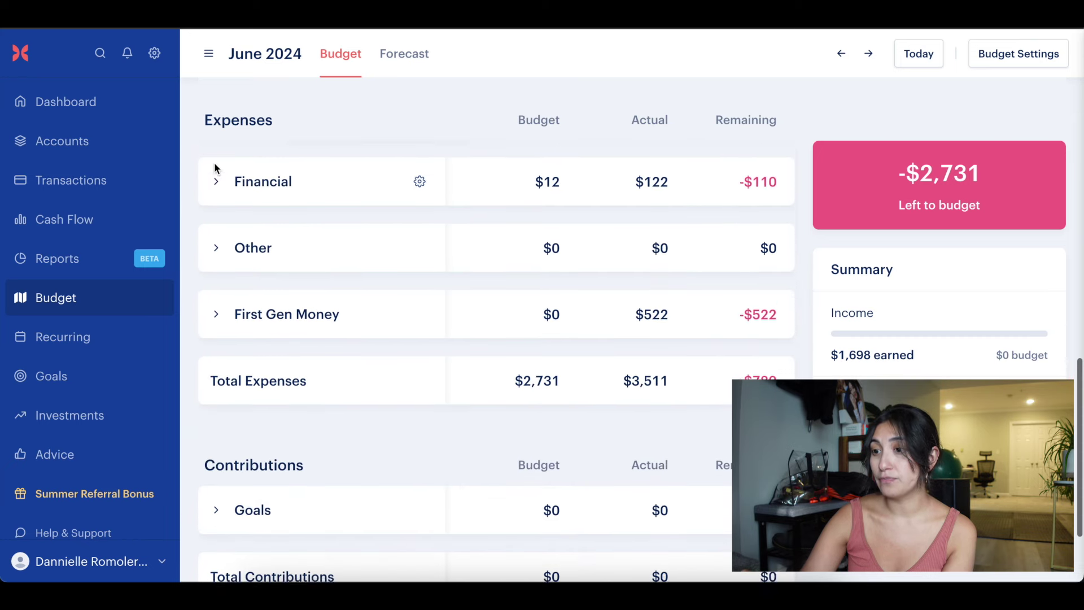
pyautogui.click(213, 181)
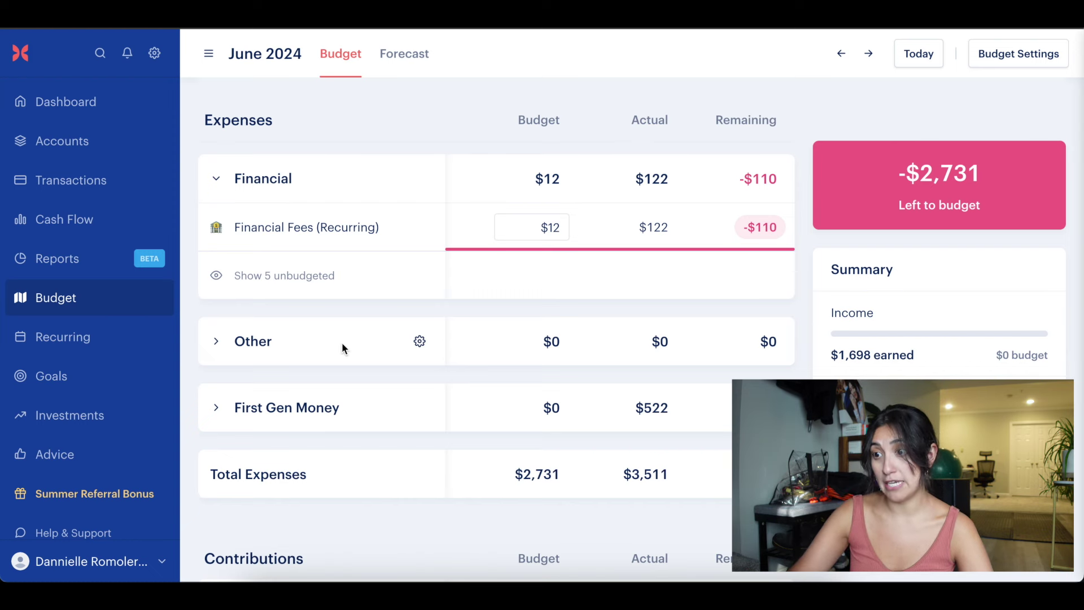
pyautogui.click(218, 179)
# - Expand First Gen Money with its unbudgeted categories, review Subscriptions, Electronics / Gear and Financial Service Fees, and collapse the group
pyautogui.scroll(-3, 366, 306)
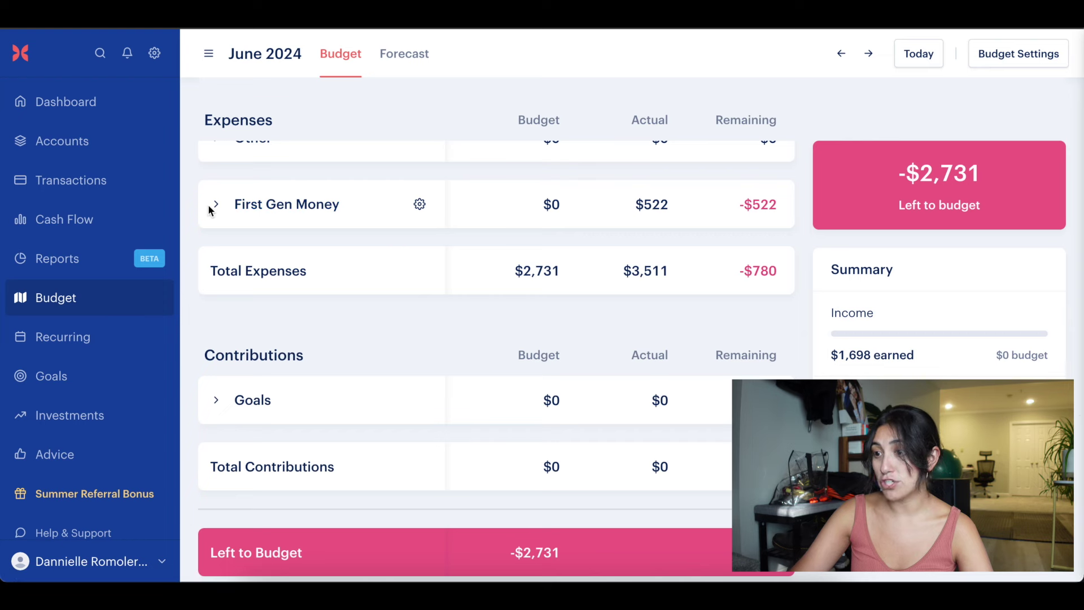
pyautogui.click(218, 209)
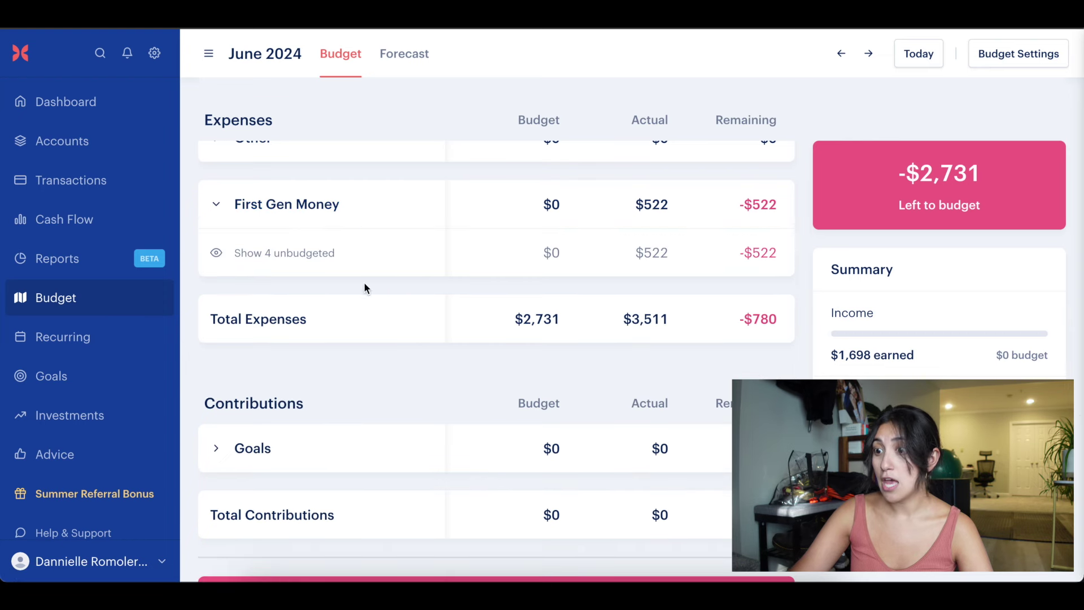
pyautogui.click(250, 255)
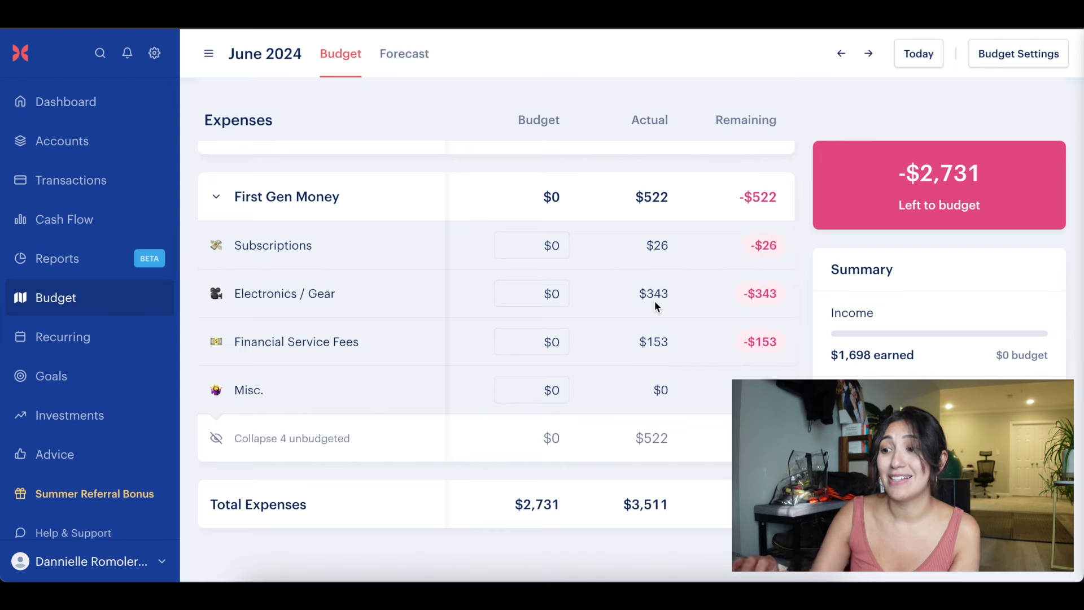
pyautogui.click(215, 197)
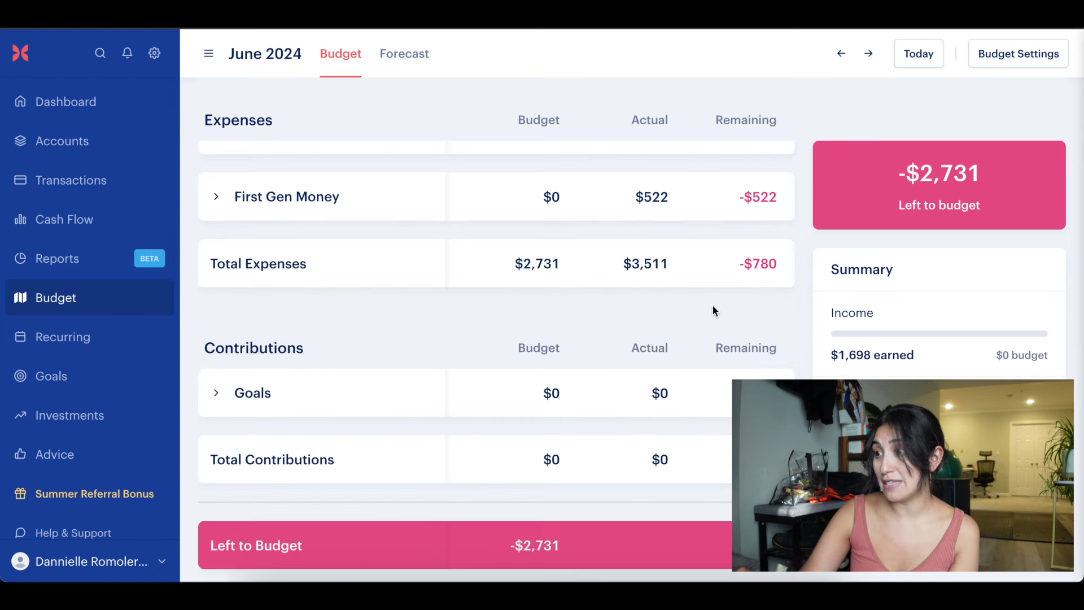
# - Highlight the actual amount in the Total Expenses row to review overall June spending
pyautogui.moveTo(624, 263)
pyautogui.mouseDown()
pyautogui.moveTo(666, 260)
pyautogui.moveTo(624, 269)
pyautogui.mouseUp()
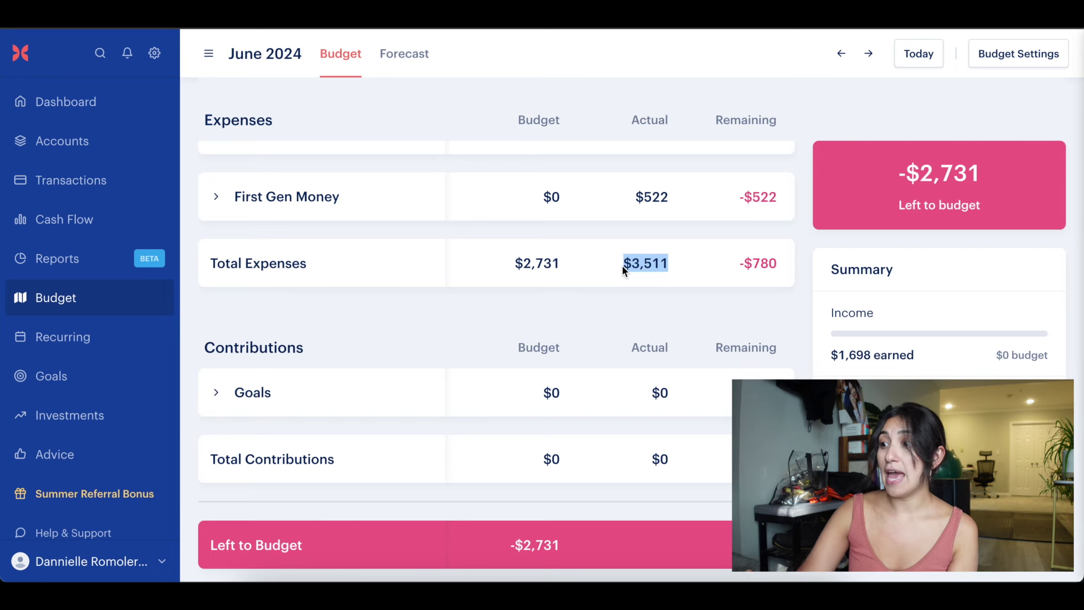
pyautogui.click(672, 309)
pyautogui.moveTo(624, 263); pyautogui.dragTo(672, 266)
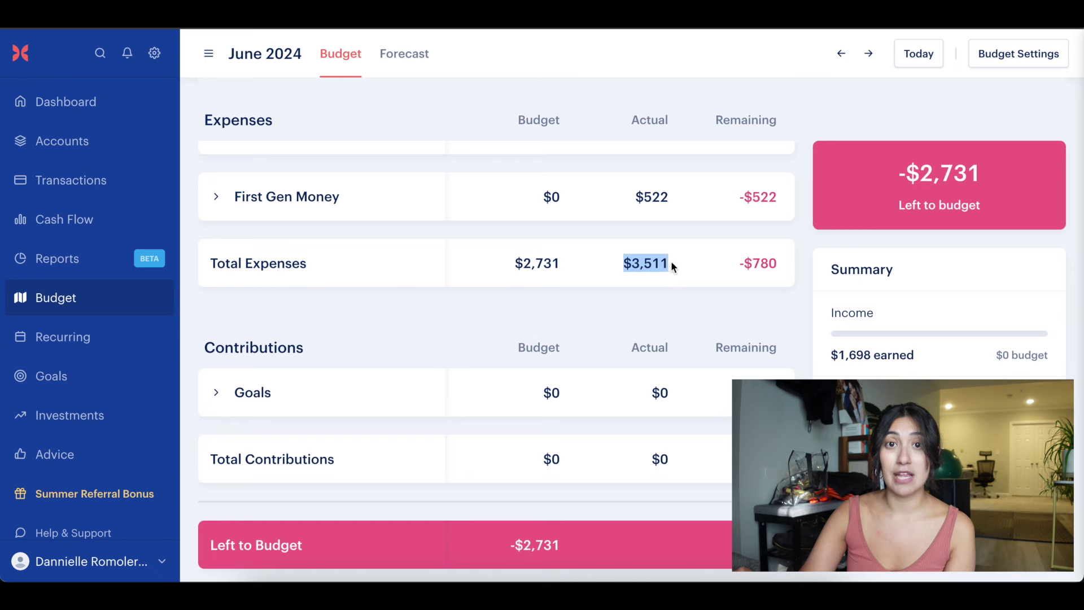